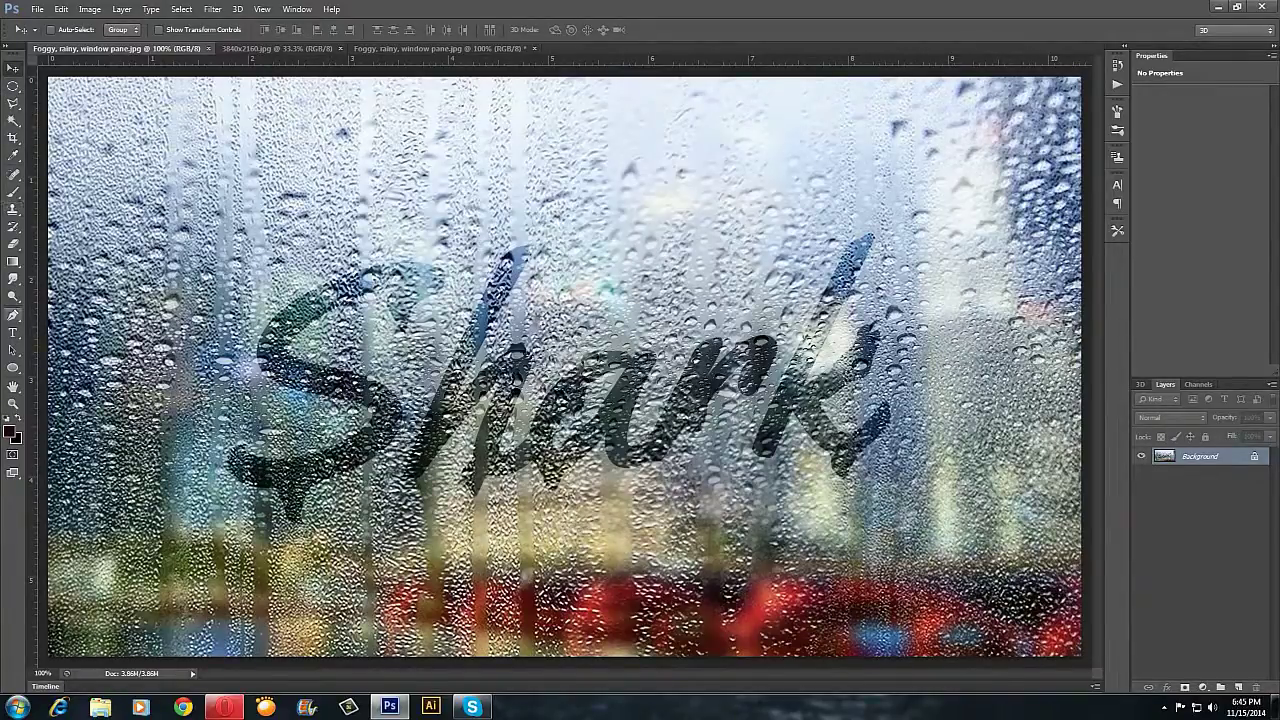
# Compare the finished "Shark" window example with the night skyline photo and the plain foggy window photo.
pyautogui.press('t')
pyautogui.press('v')
pyautogui.press('t')
pyautogui.press('v')
pyautogui.hotkey('ctrl', 'Tab')
pyautogui.hotkey('ctrl', 'shift', 'Tab')
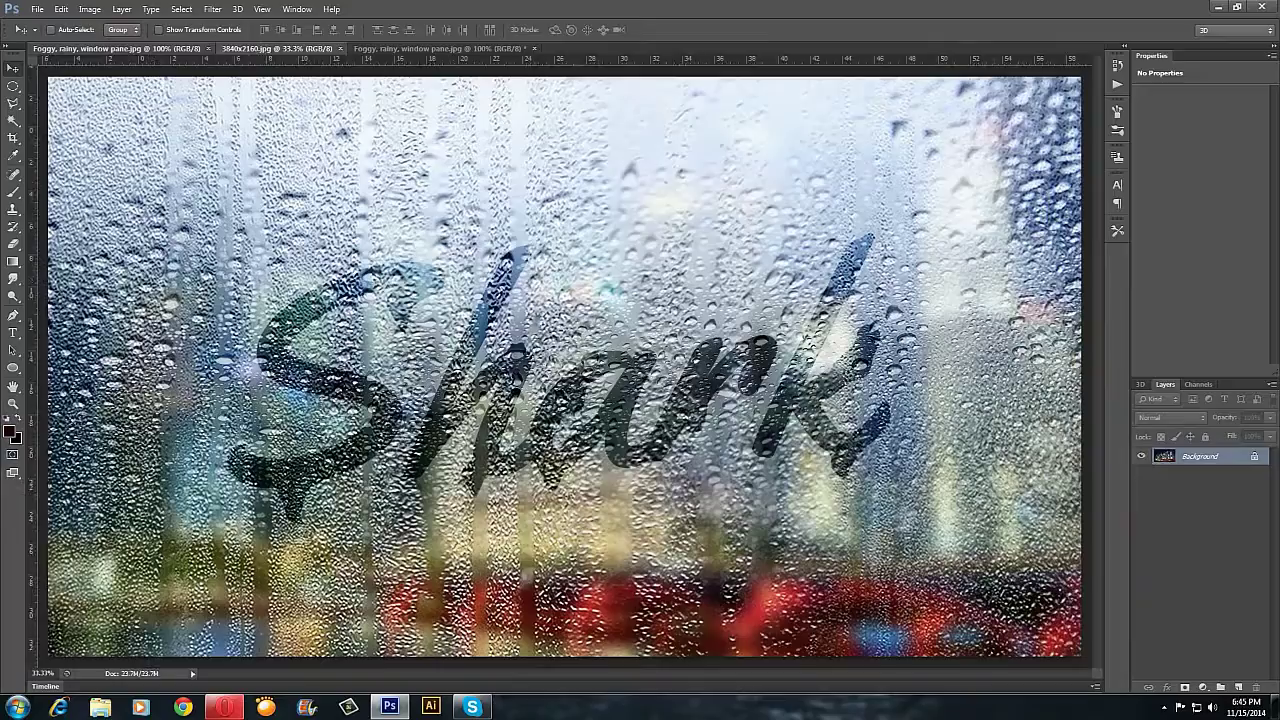
pyautogui.hotkey('ctrl', 'Tab')
pyautogui.hotkey('ctrl', 'Tab')
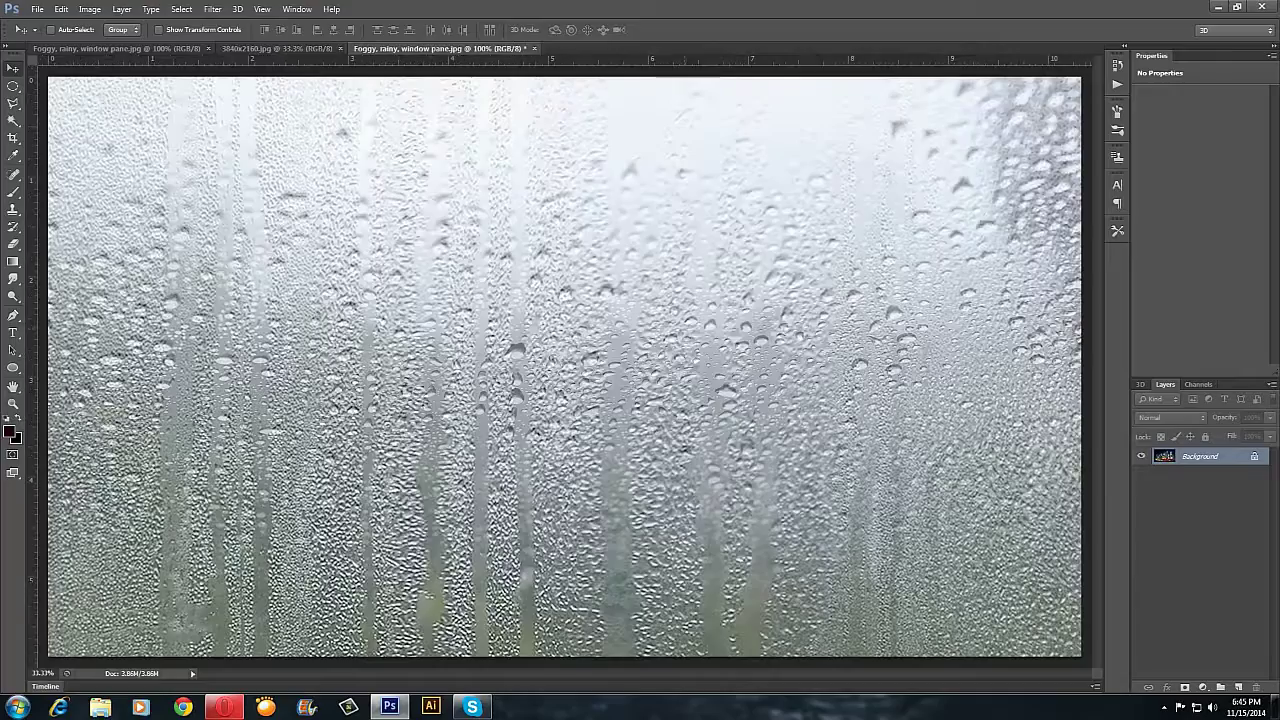
pyautogui.hotkey('ctrl', 'shift', 'Tab')
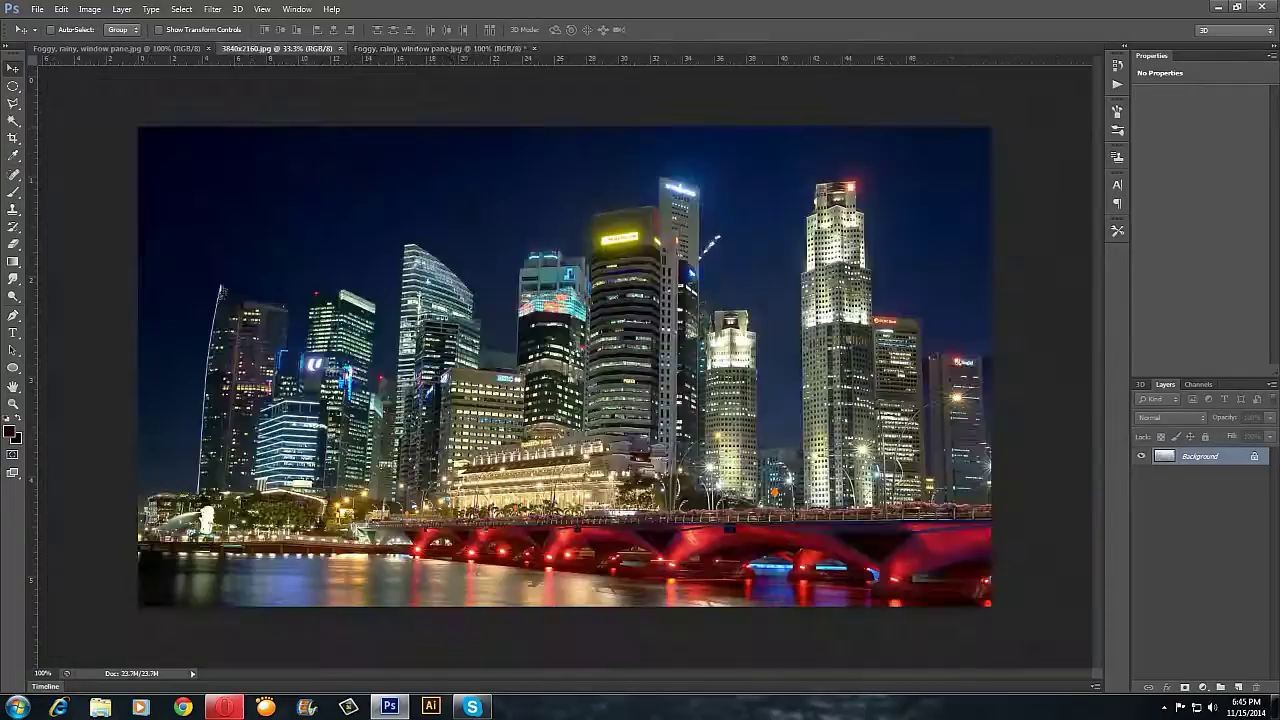
pyautogui.hotkey('ctrl', 'Tab')
pyautogui.hotkey('ctrl', 'Tab')
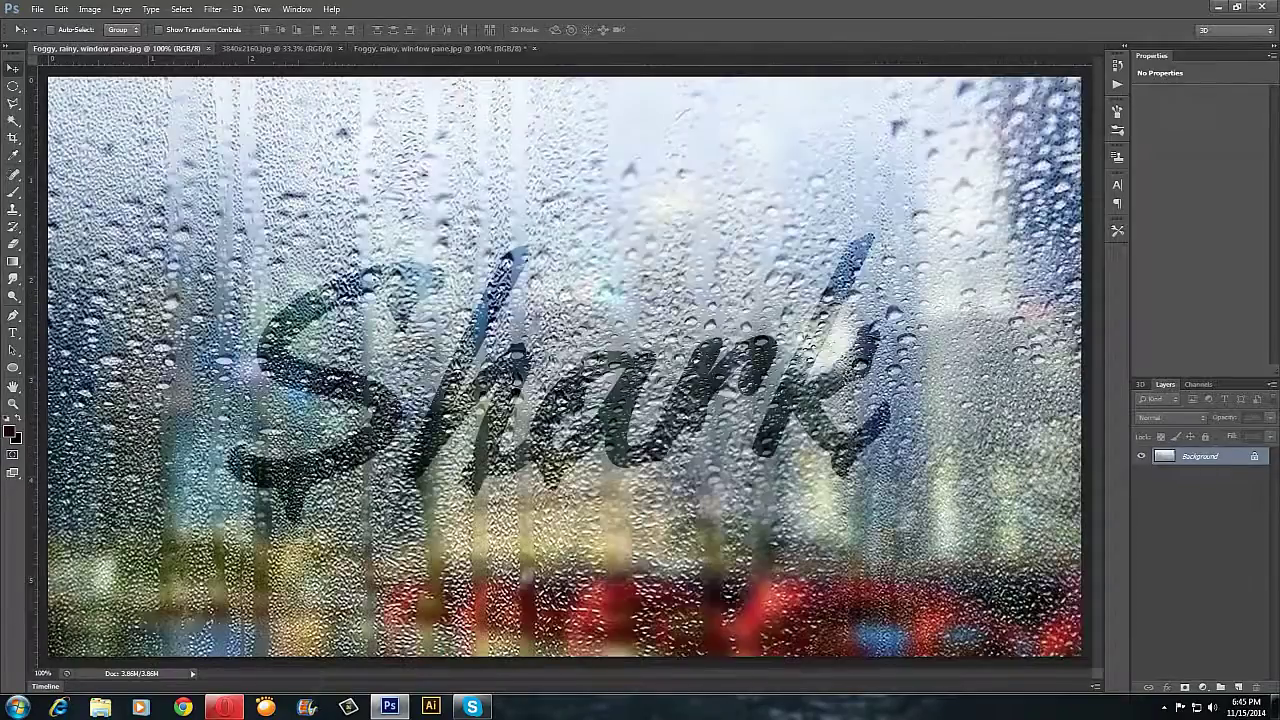
pyautogui.hotkey('ctrl', 'Tab')
pyautogui.hotkey('ctrl', 'Tab')
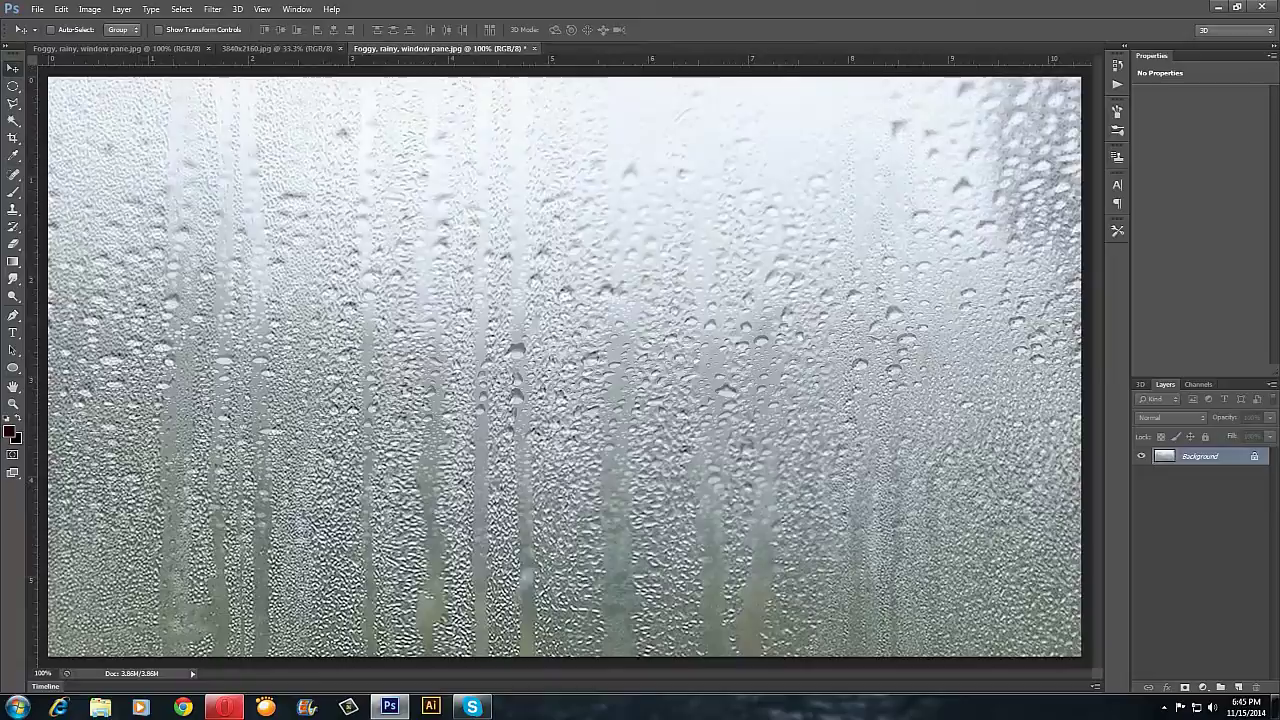
# Convert the locked background of the plain foggy window photo into an editable layer named Layer 0.
pyautogui.hotkey('ctrl', 'shift', 'Tab')
pyautogui.hotkey('ctrl', 'Tab')
pyautogui.doubleClick(1200, 456)
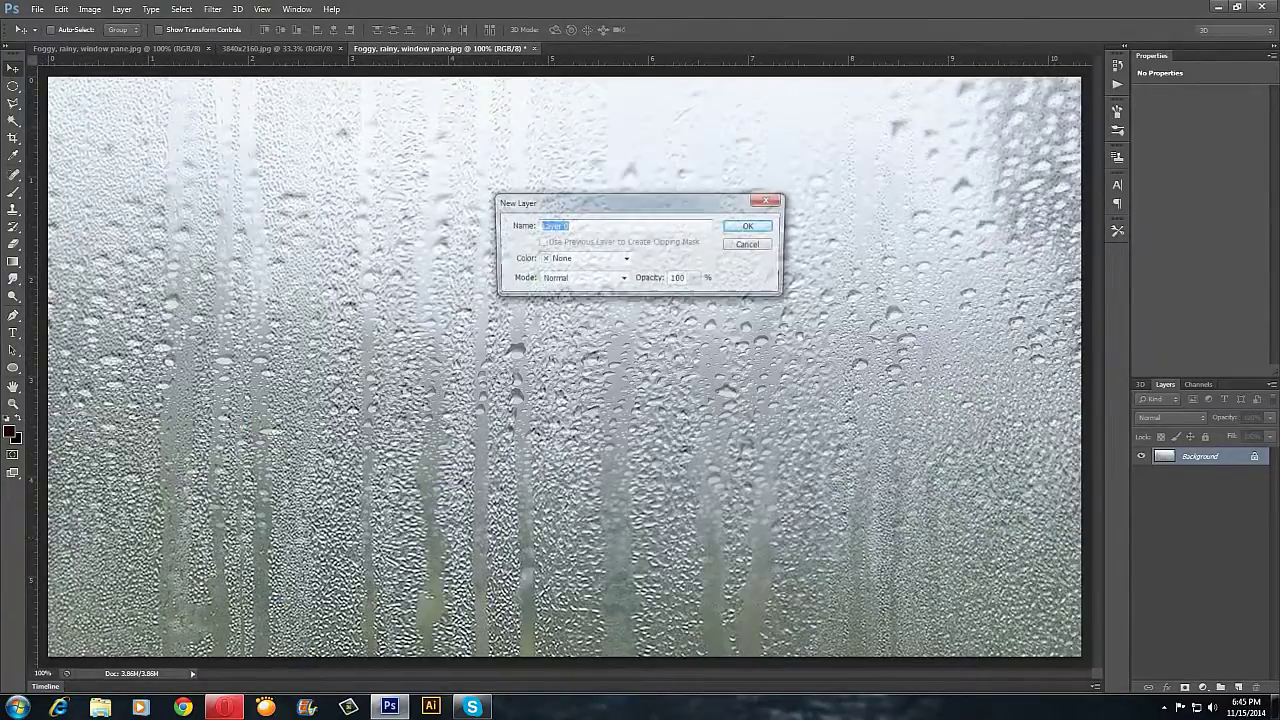
pyautogui.press('Return')
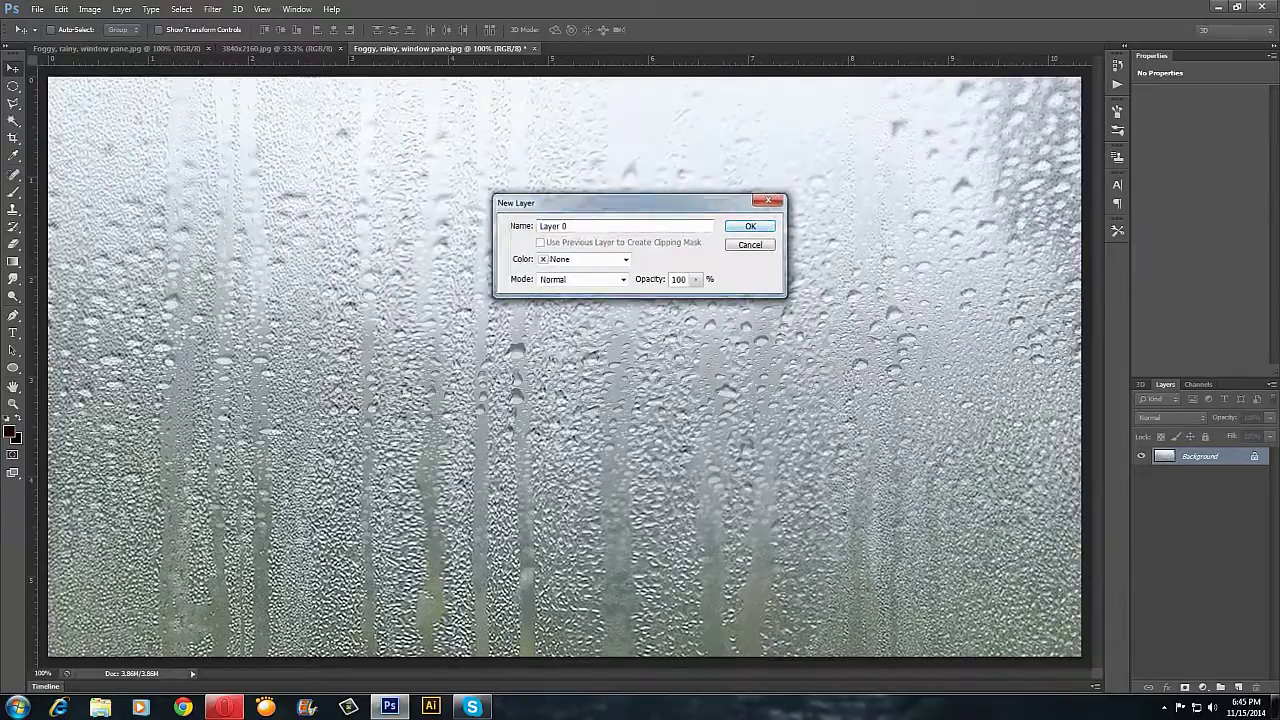
# In 3840x2160.jpg, turn the city skyline's background into an editable Layer 0 and convert it to a Smart Object.
pyautogui.hotkey('ctrl', 'shift', 'Tab')
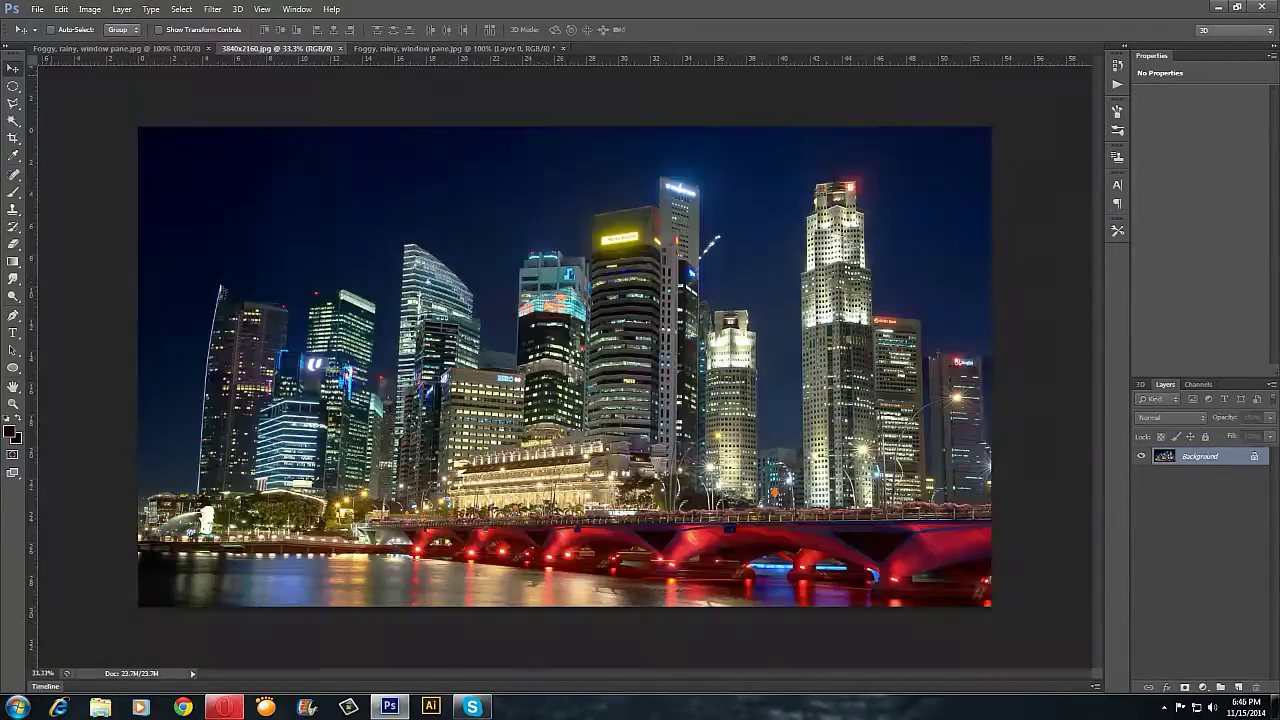
pyautogui.hotkey('ctrl', 'shift', 'n')
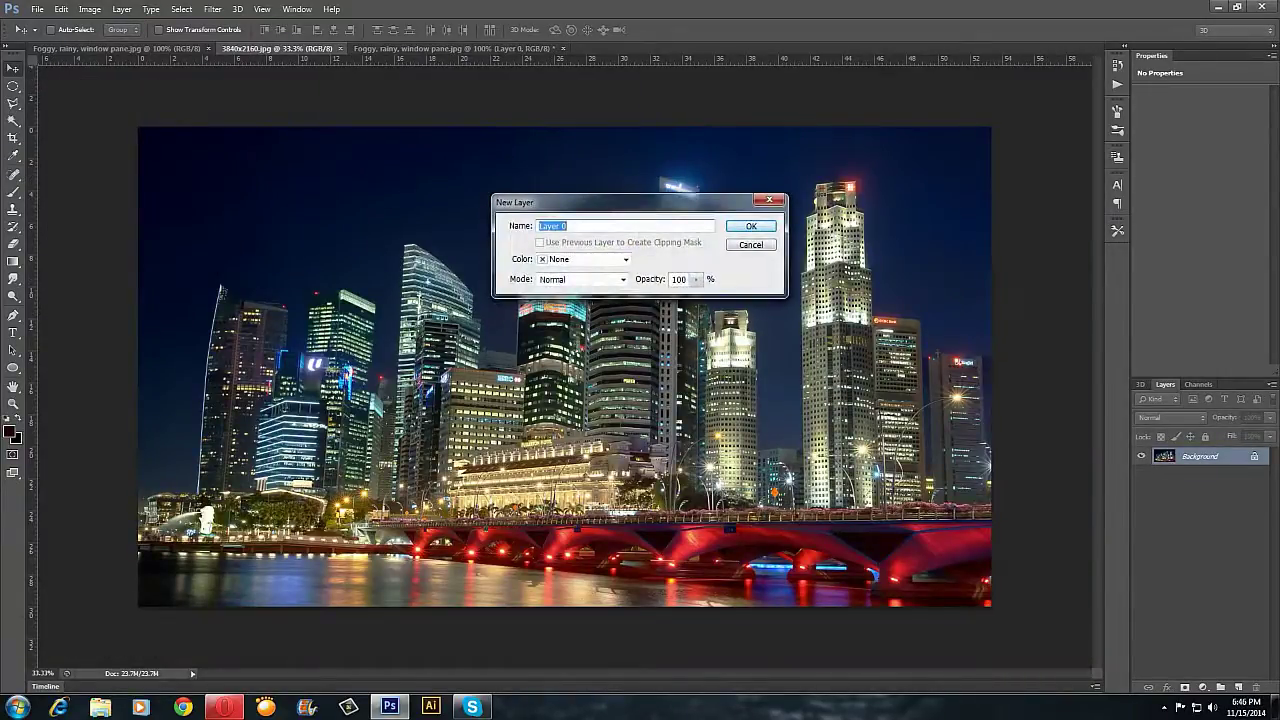
pyautogui.press('Return')
pyautogui.rightClick(1193, 456)
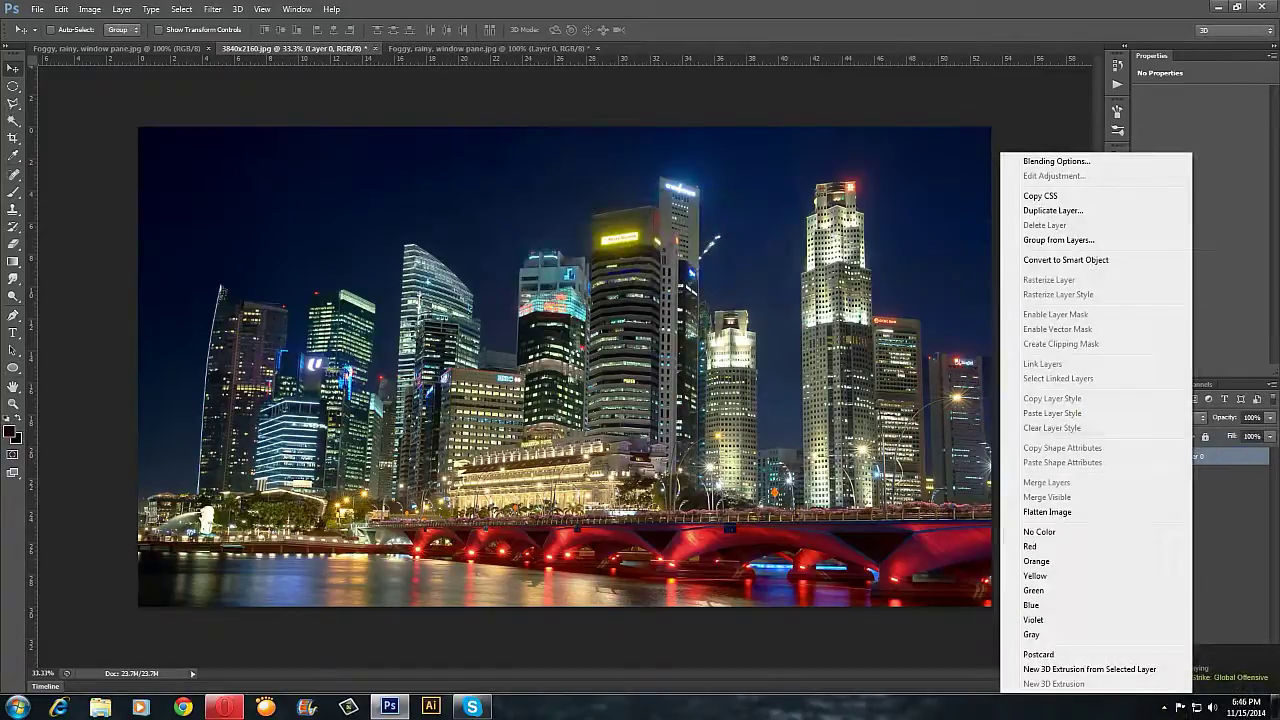
pyautogui.click(1066, 260)
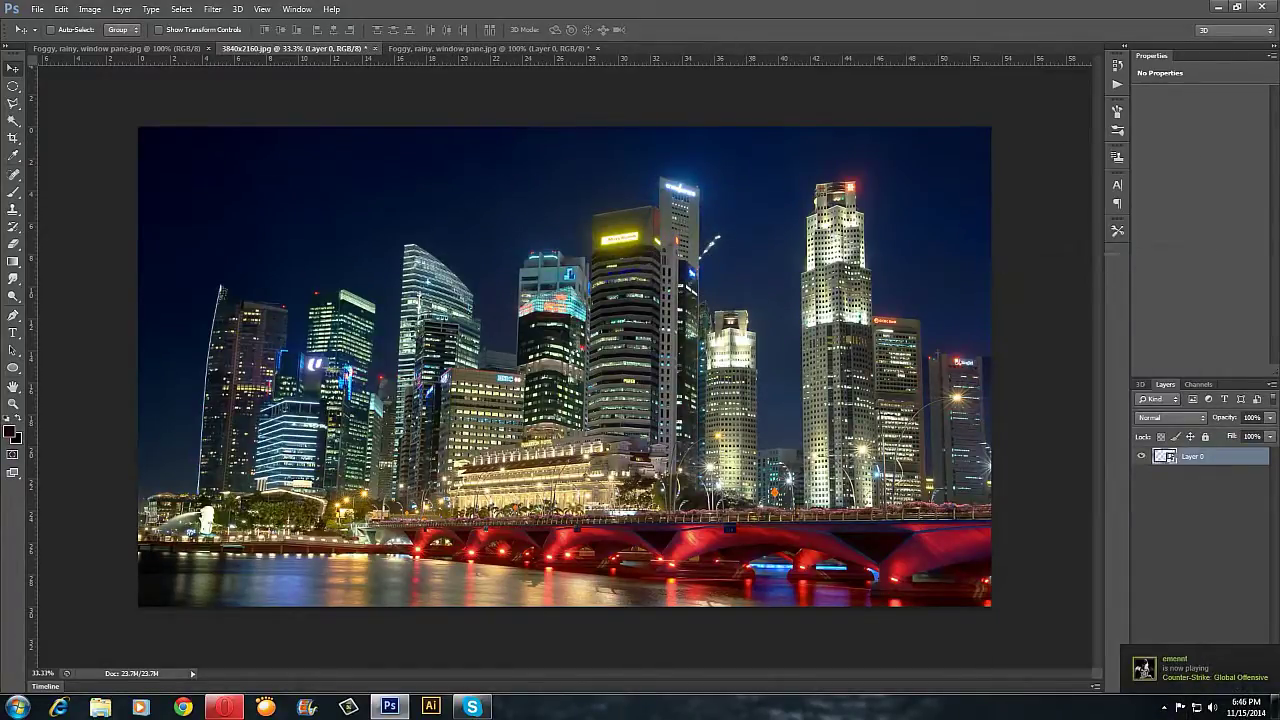
# Copy the city skyline Smart Object into the plain foggy window document above Layer 0.
pyautogui.moveTo(435, 291); pyautogui.dragTo(566, 320)
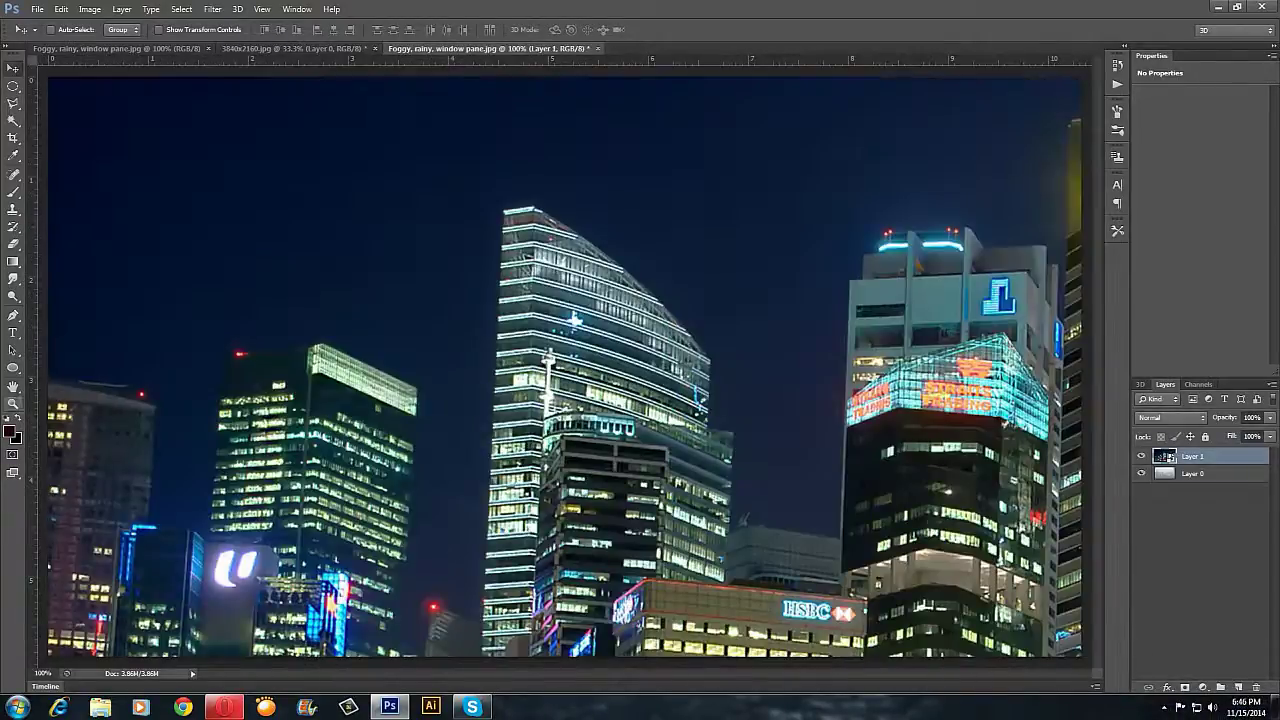
pyautogui.press('z')
pyautogui.scroll(-5, 565, 367)
pyautogui.scroll(-4, 565, 367)
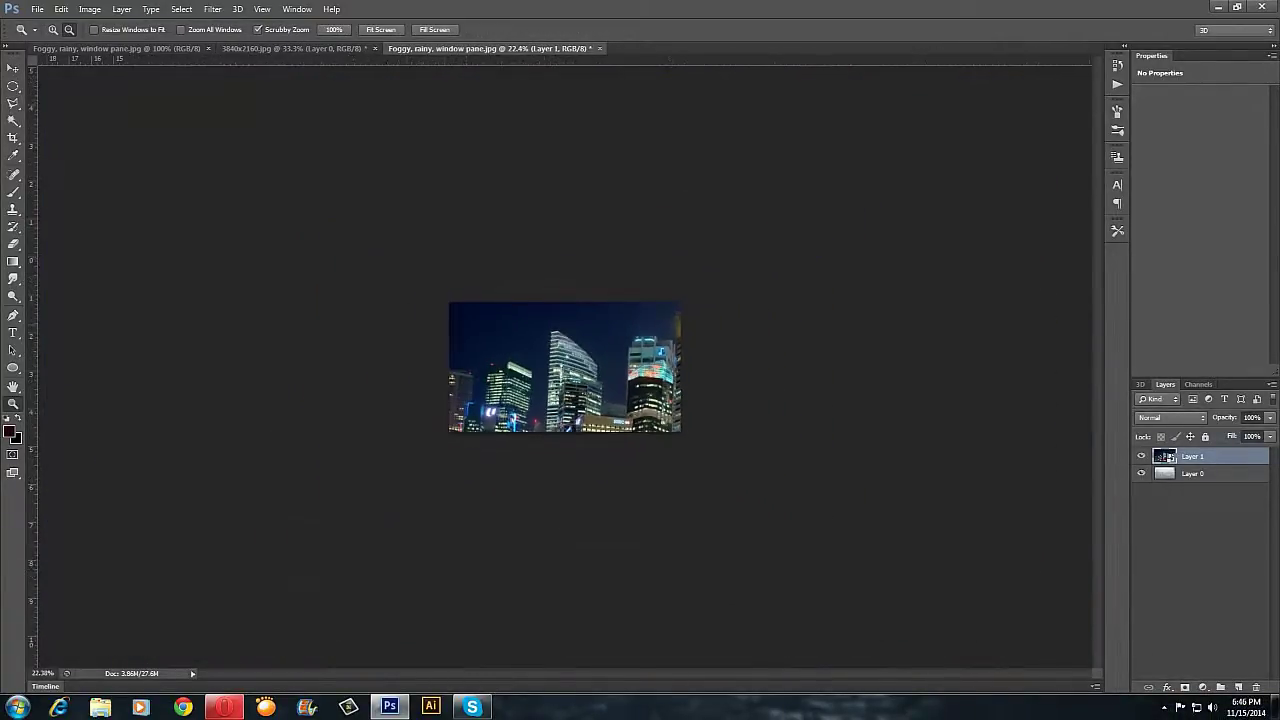
pyautogui.press('l')
pyautogui.rightClick(472, 303)
pyautogui.click(521, 465)
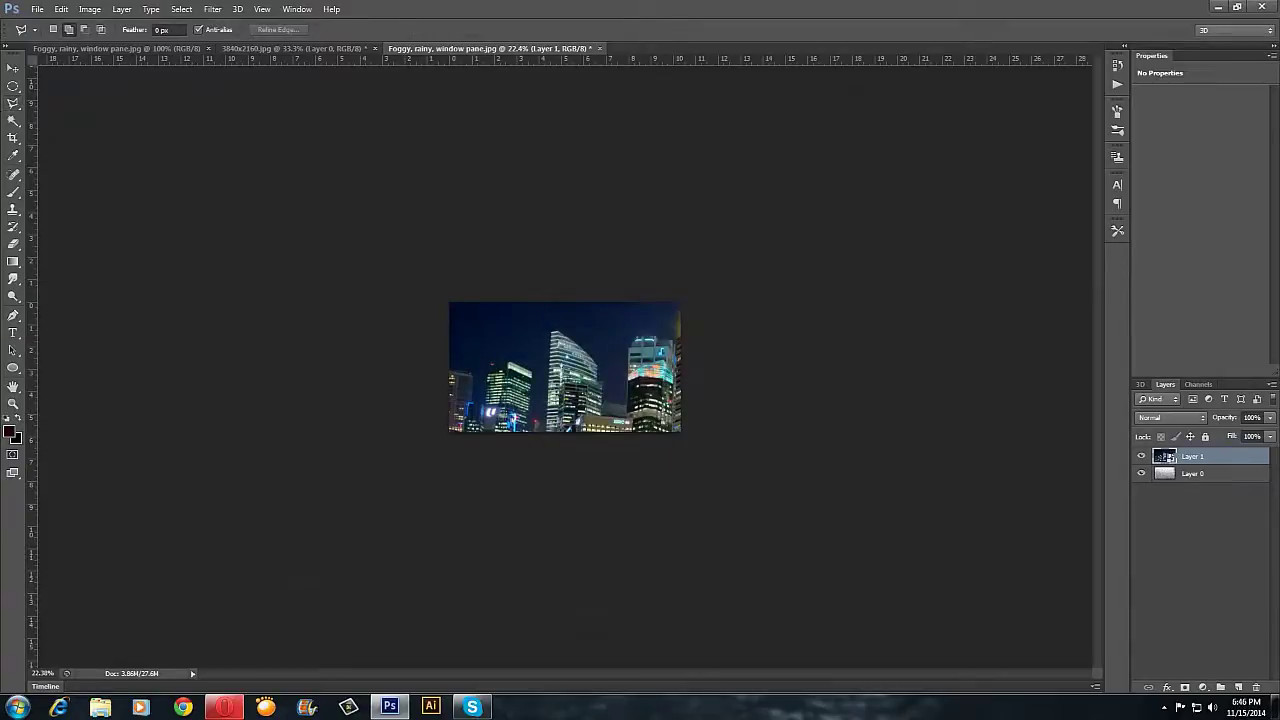
pyautogui.moveTo(372, 253)
pyautogui.mouseDown()
pyautogui.moveTo(686, 397)
pyautogui.moveTo(540, 350)
pyautogui.moveTo(391, 277)
pyautogui.moveTo(381, 255)
pyautogui.mouseUp()
pyautogui.click(61, 9)
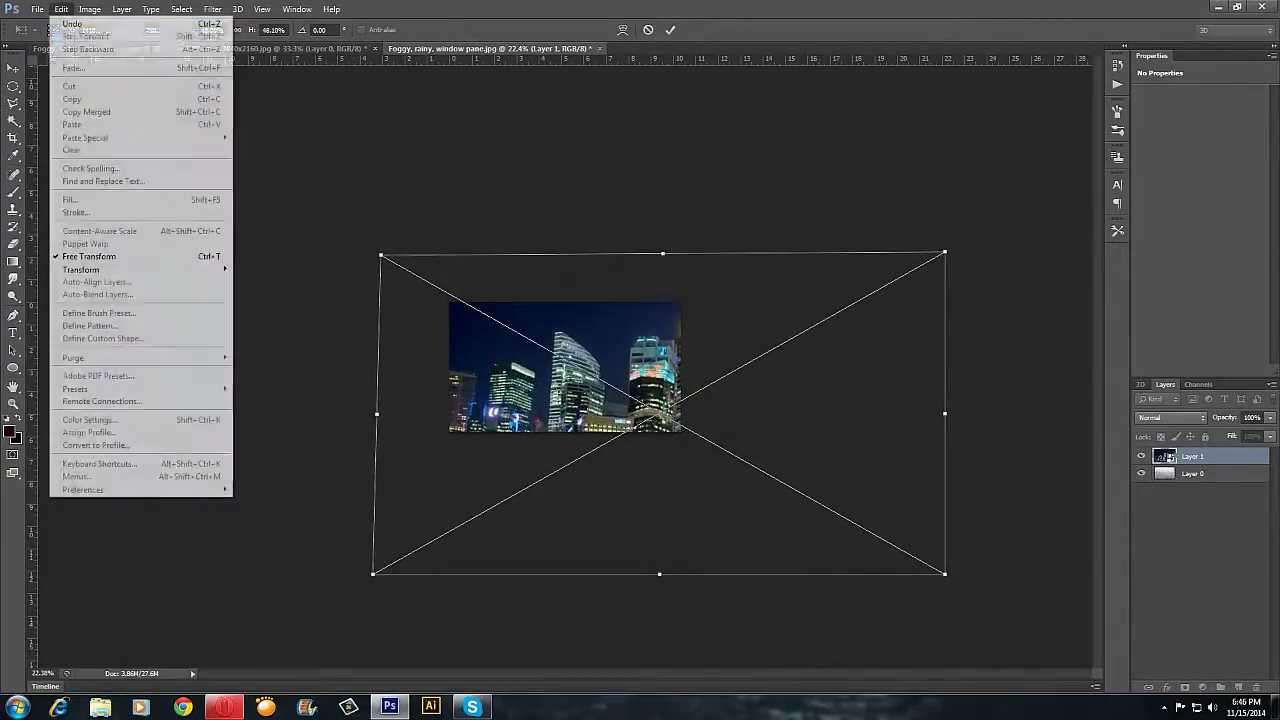
pyautogui.click(13, 68)
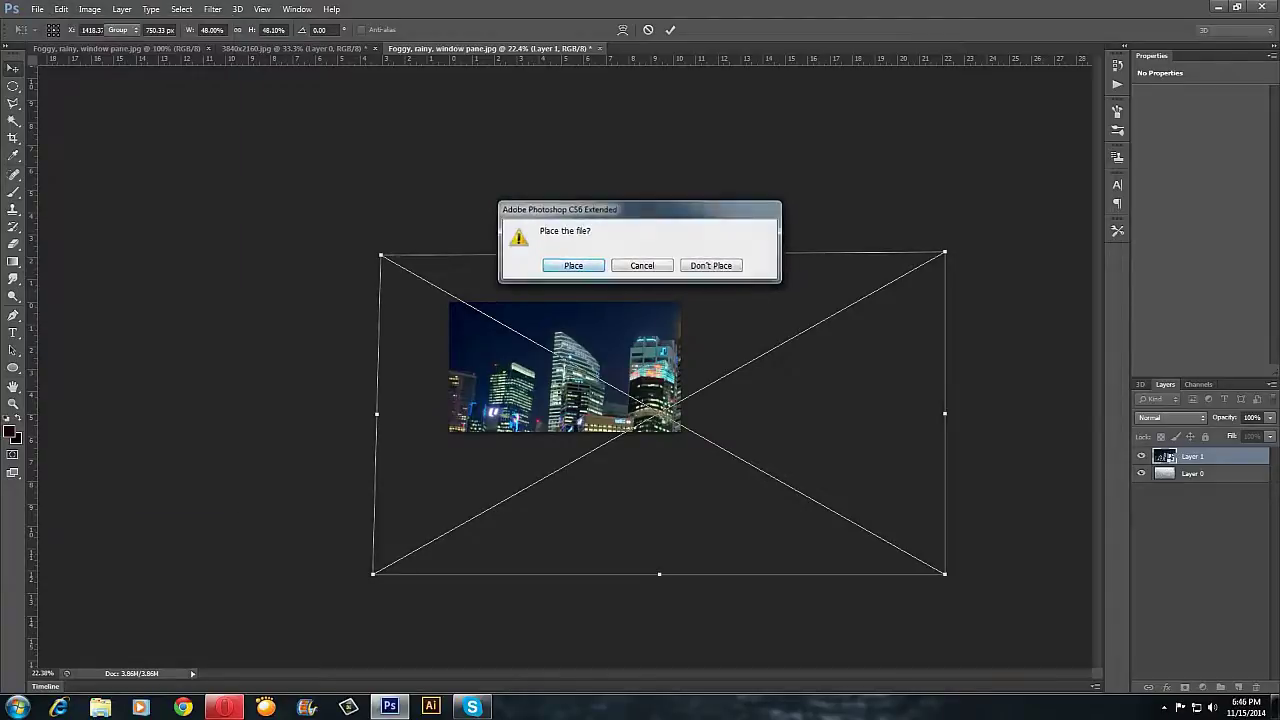
pyautogui.click(572, 265)
pyautogui.click(61, 9)
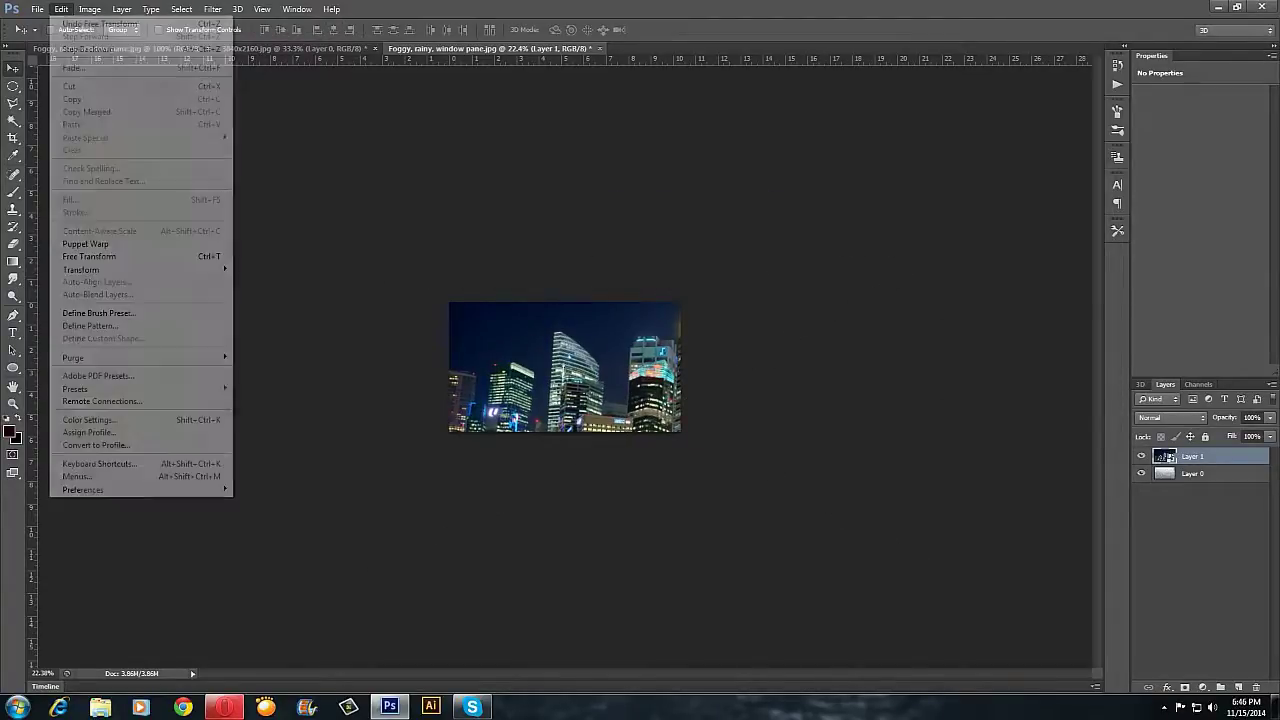
pyautogui.click(95, 48)
pyautogui.press('m')
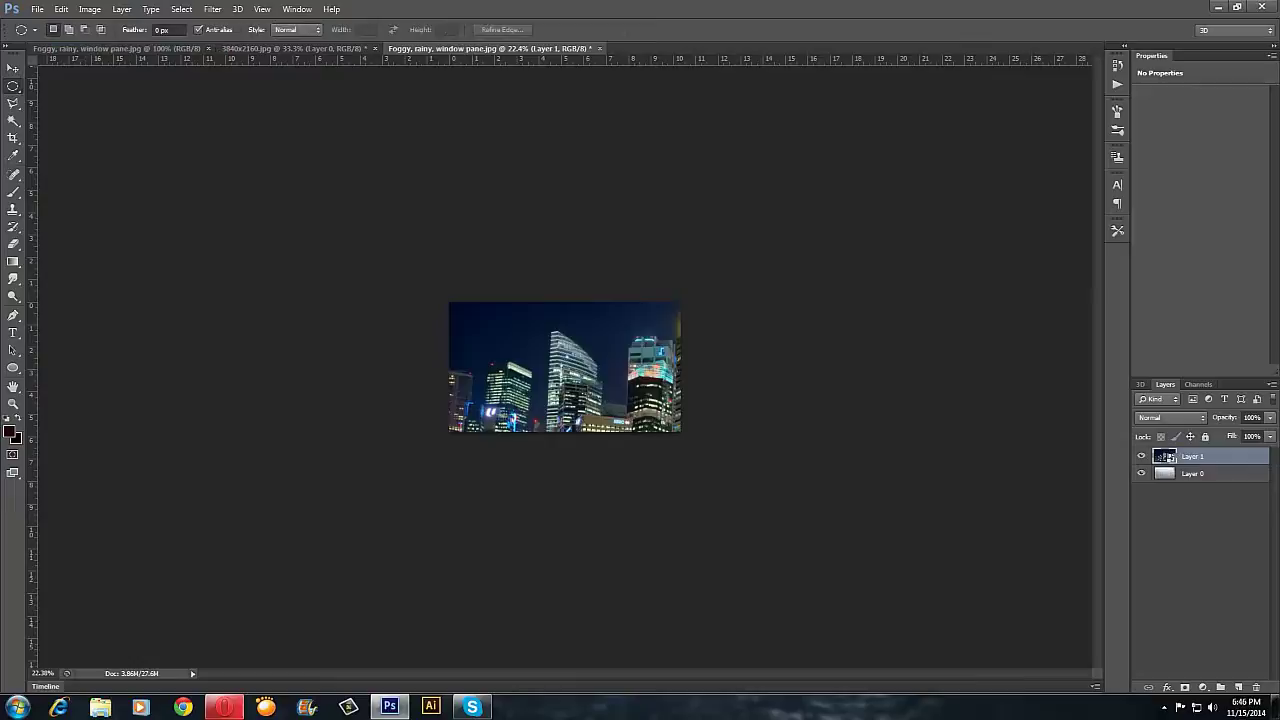
pyautogui.rightClick(519, 281)
pyautogui.press('Escape')
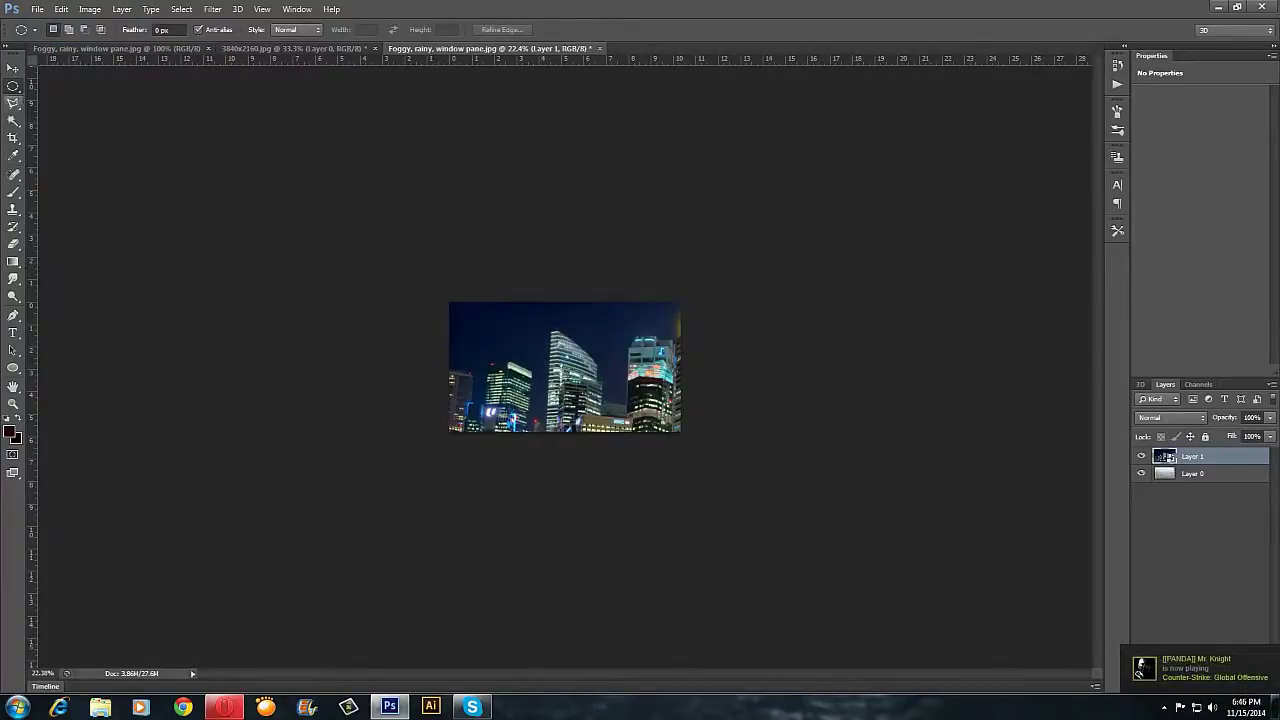
# Free Transform the city skyline to about 22.8% width and 22% height, positioned so it covers the whole canvas.
pyautogui.press('l')
pyautogui.rightClick(506, 356)
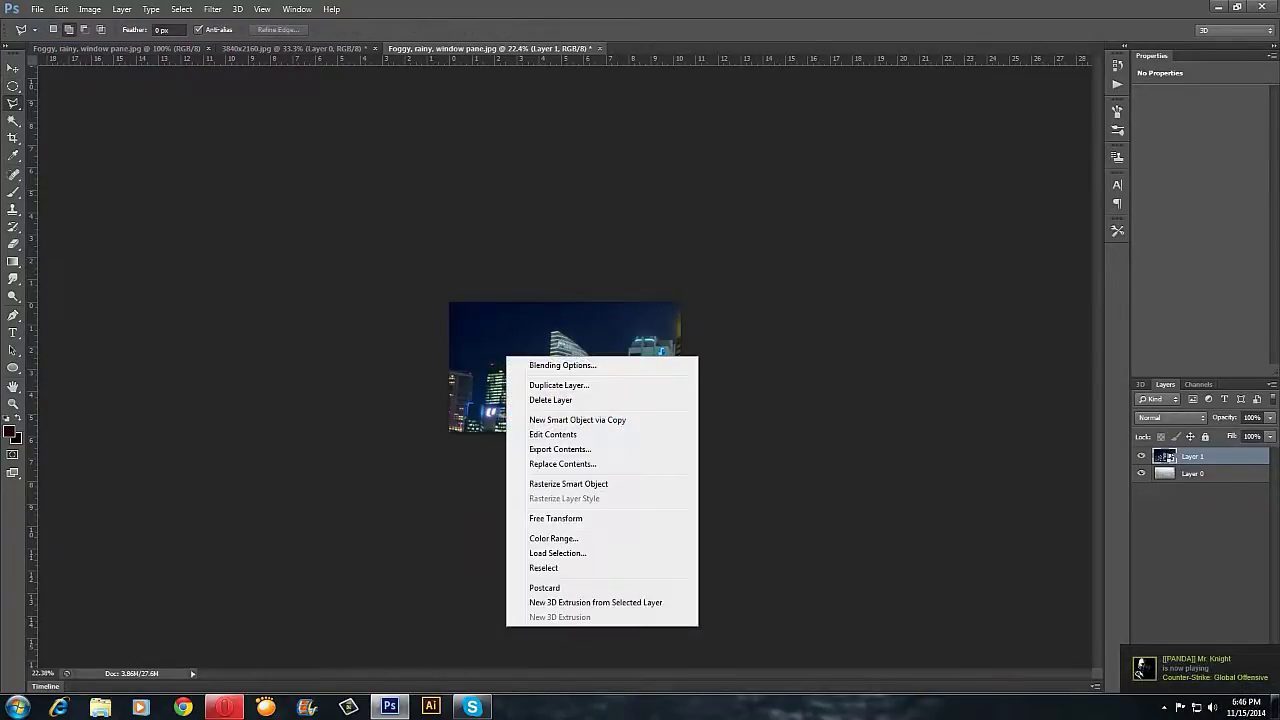
pyautogui.click(555, 518)
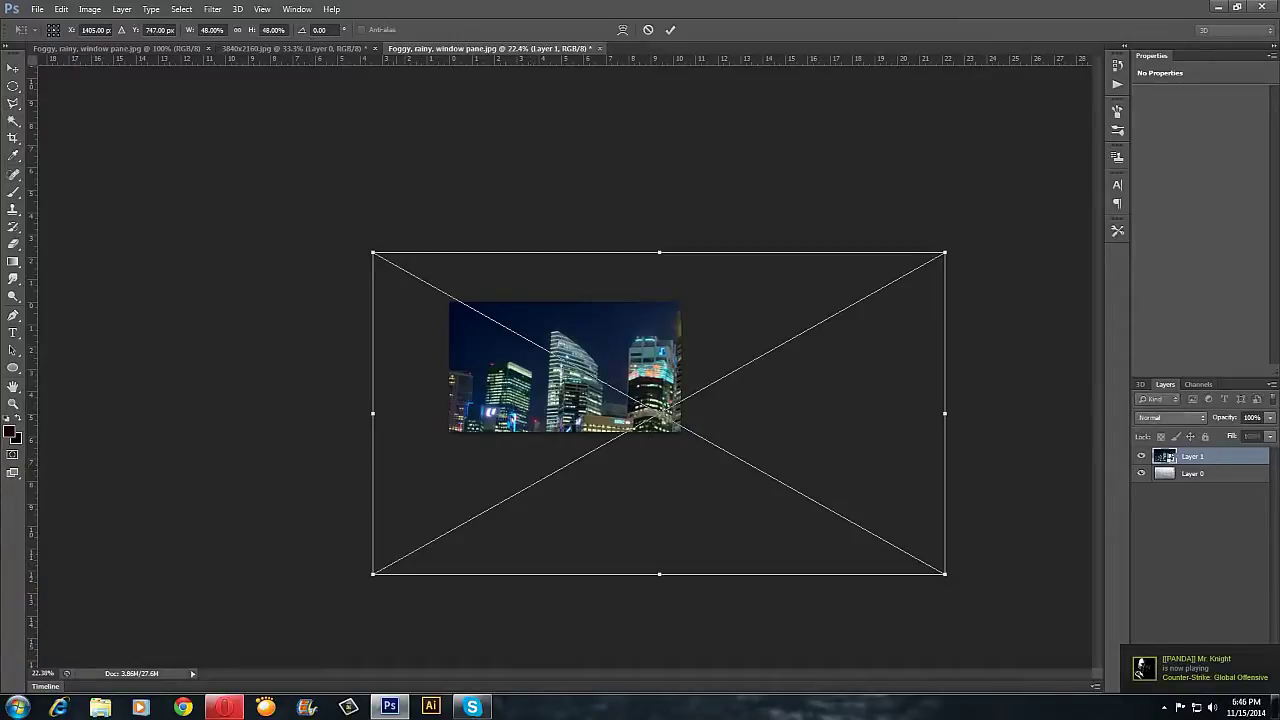
pyautogui.moveTo(375, 256); pyautogui.dragTo(495, 316)
pyautogui.moveTo(560, 365); pyautogui.dragTo(504, 352)
pyautogui.moveTo(681, 427); pyautogui.dragTo(693, 437)
pyautogui.moveTo(644, 393); pyautogui.dragTo(632, 393)
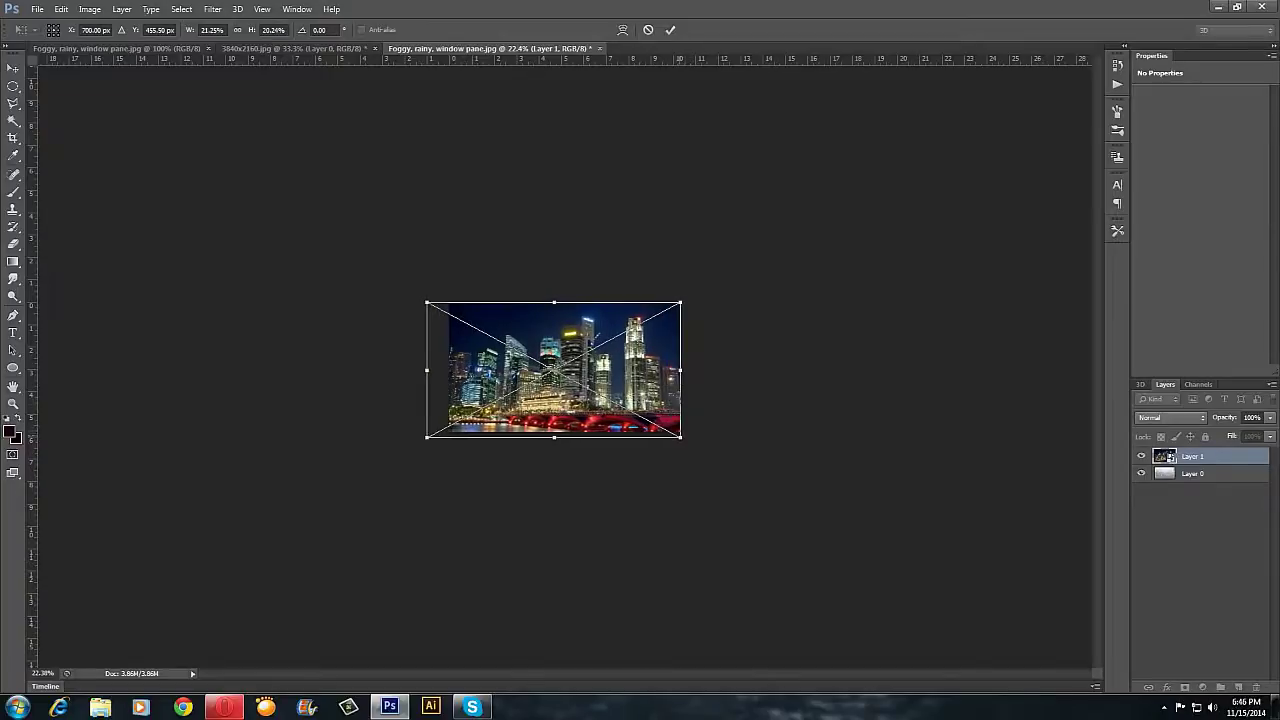
pyautogui.moveTo(681, 437); pyautogui.dragTo(699, 449)
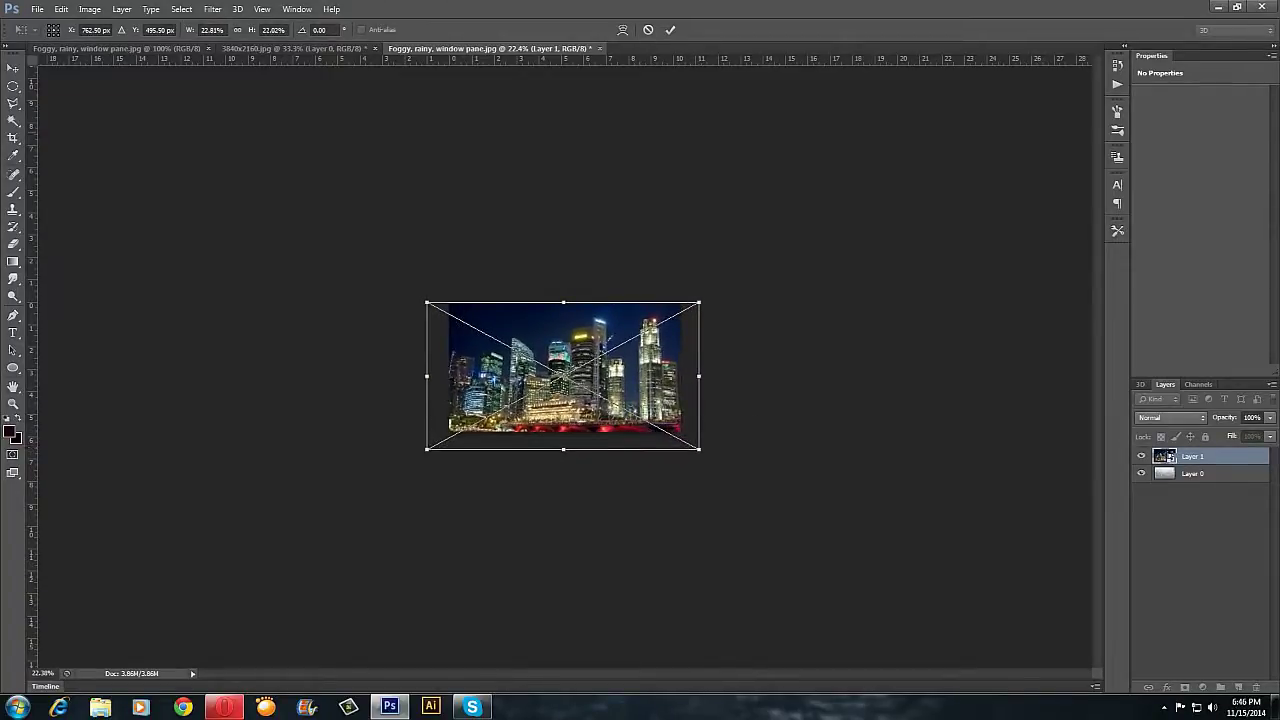
pyautogui.press('v')
pyautogui.press('Return')
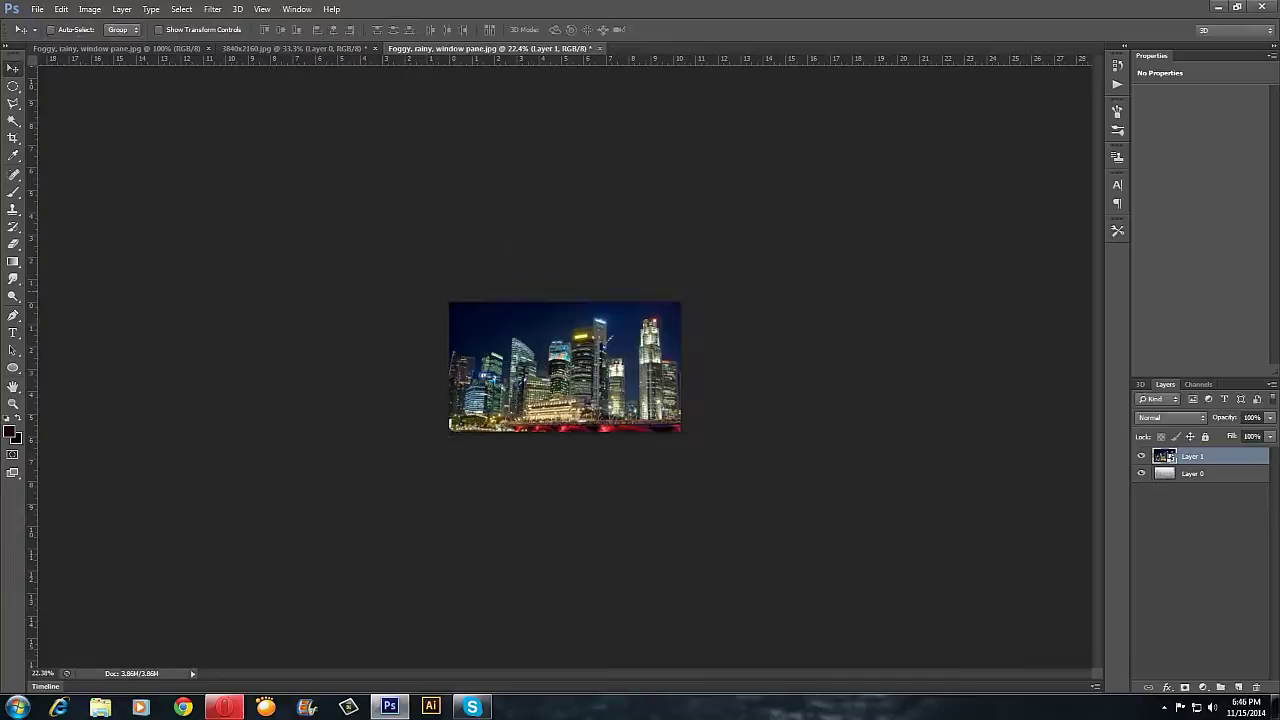
# Apply a Gaussian Blur with a 10-pixel radius to the city skyline layer and set its blend mode to Overlay.
pyautogui.press('z')
pyautogui.moveTo(600, 385); pyautogui.dragTo(681, 385)
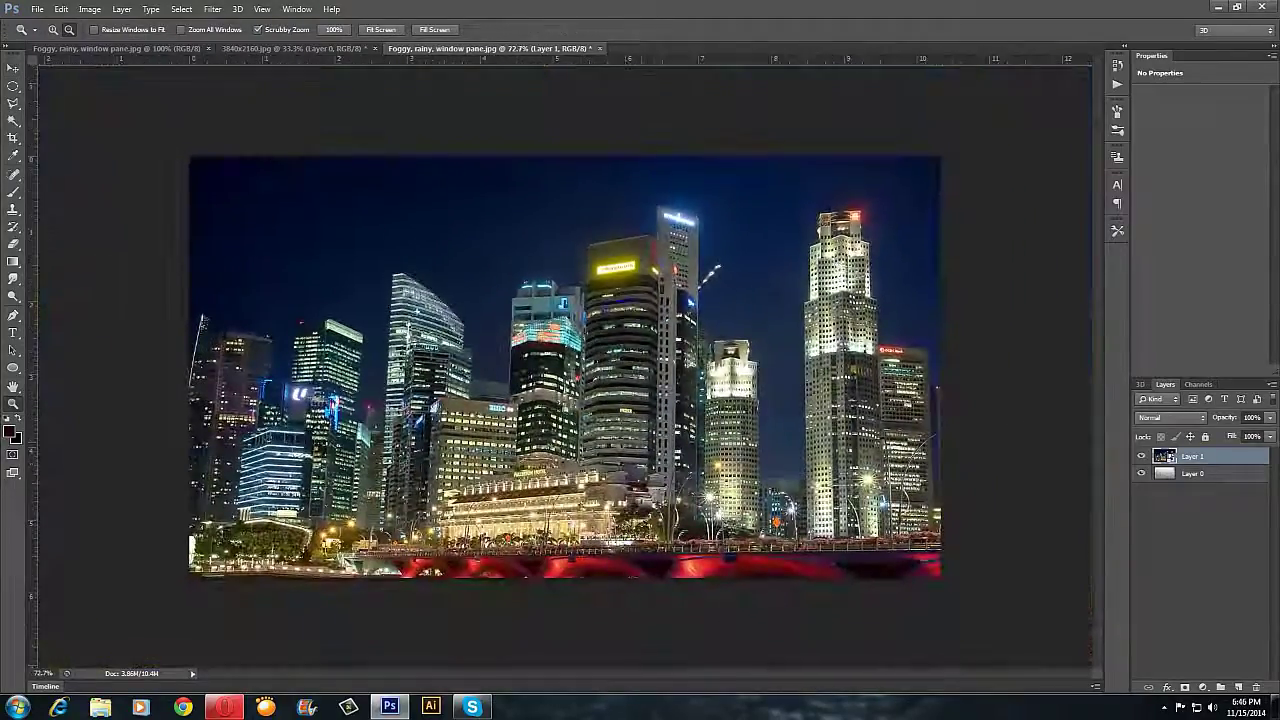
pyautogui.press('v')
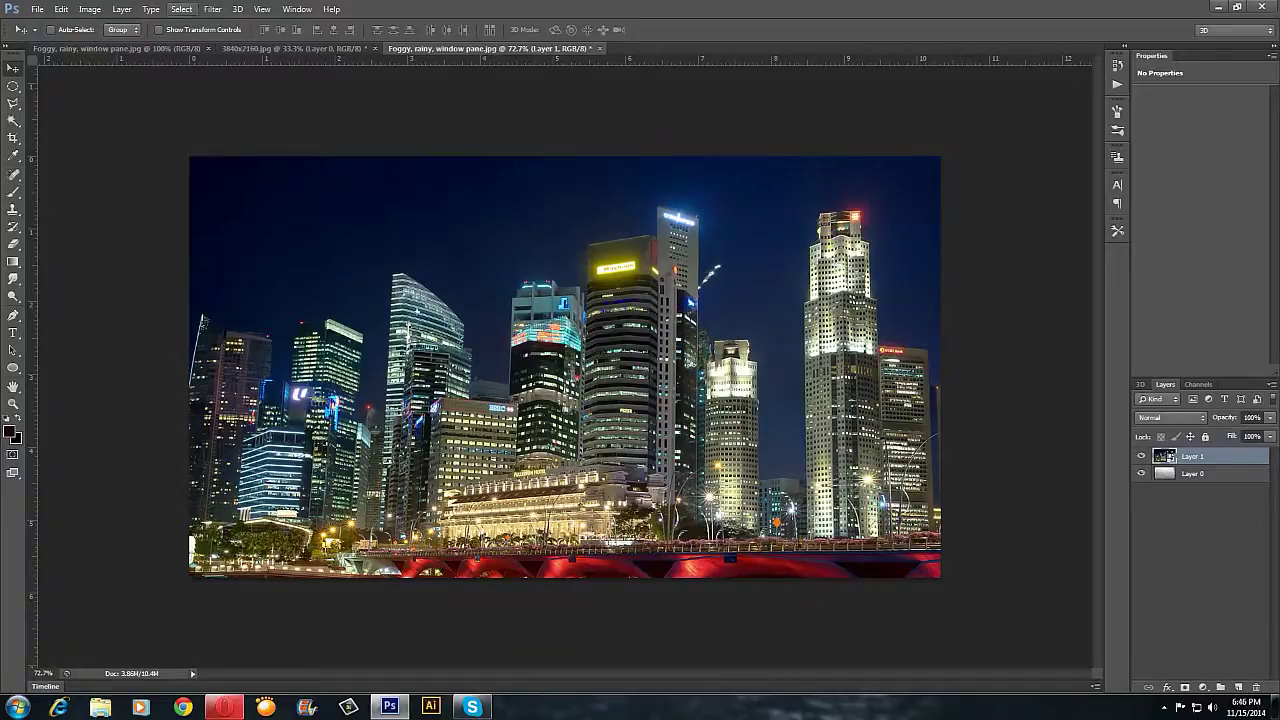
pyautogui.click(212, 9)
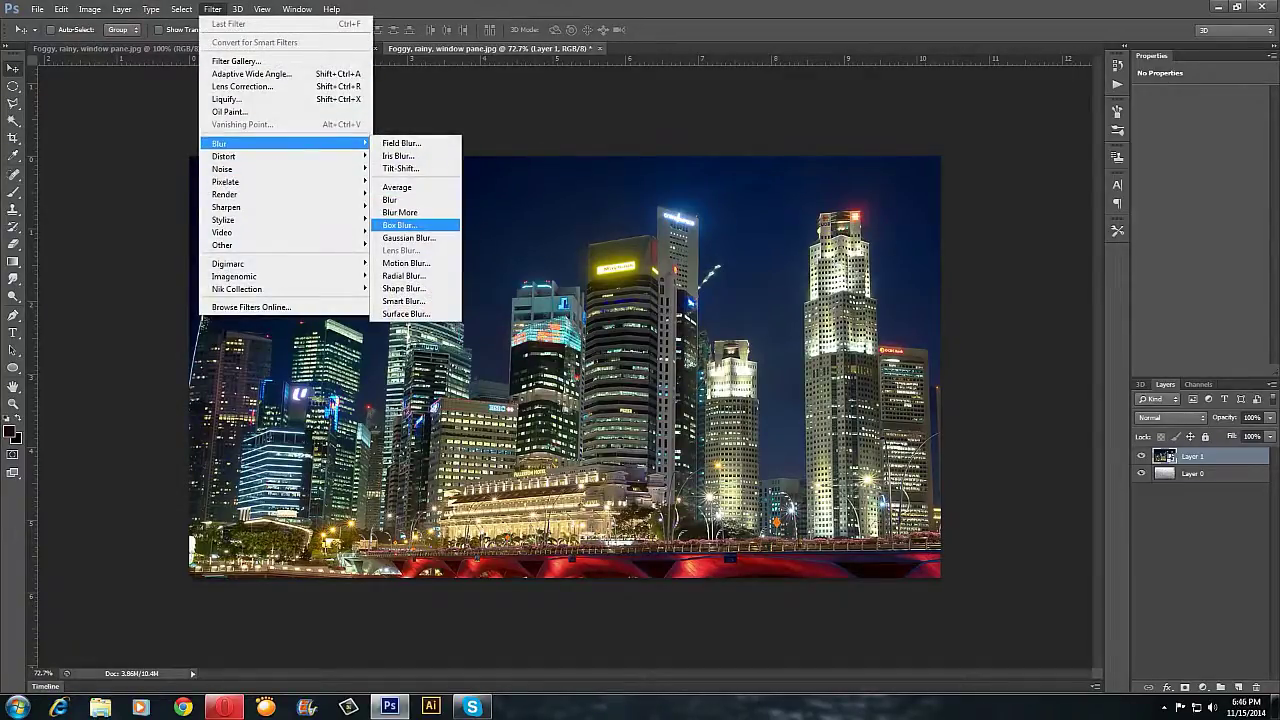
pyautogui.click(408, 237)
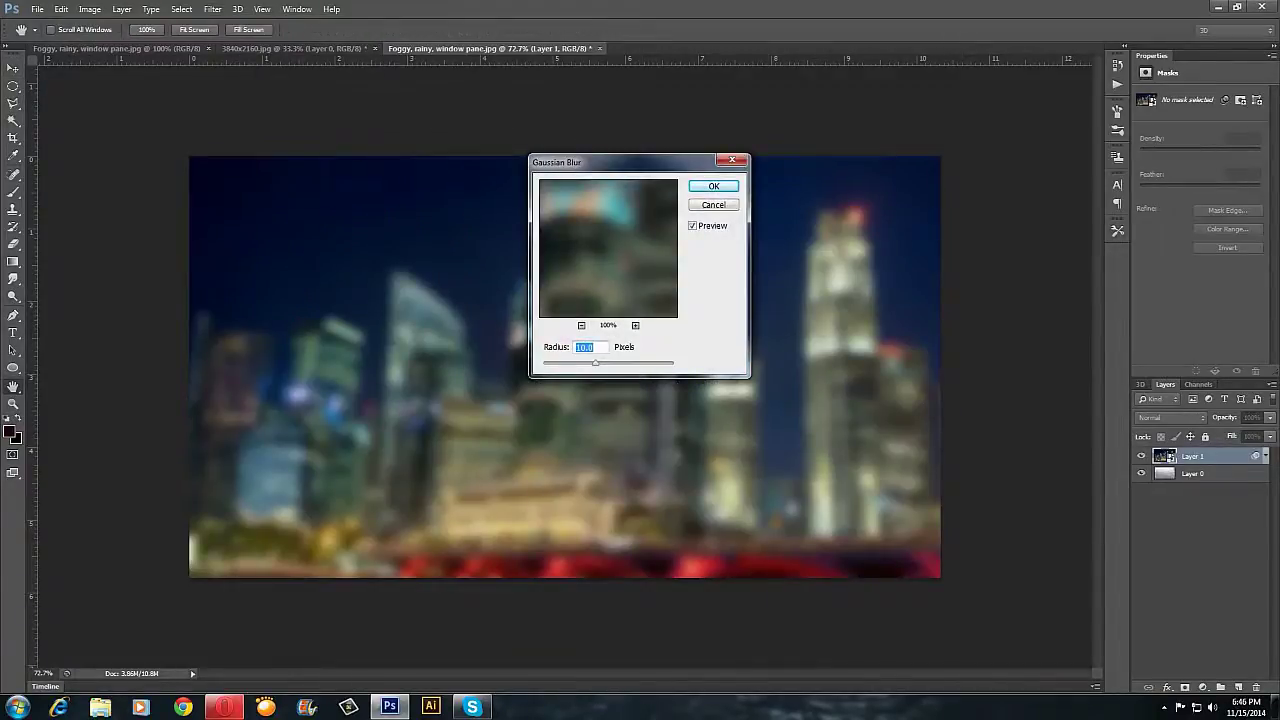
pyautogui.press('Return')
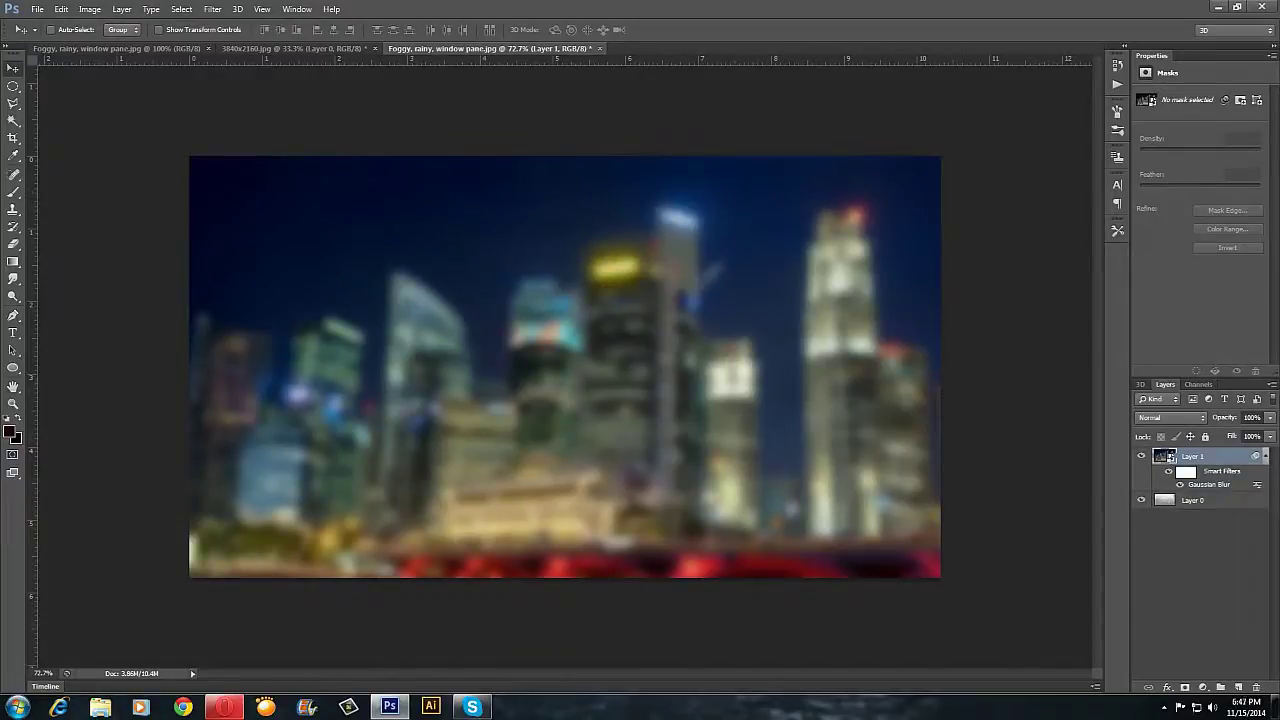
pyautogui.click(1171, 418)
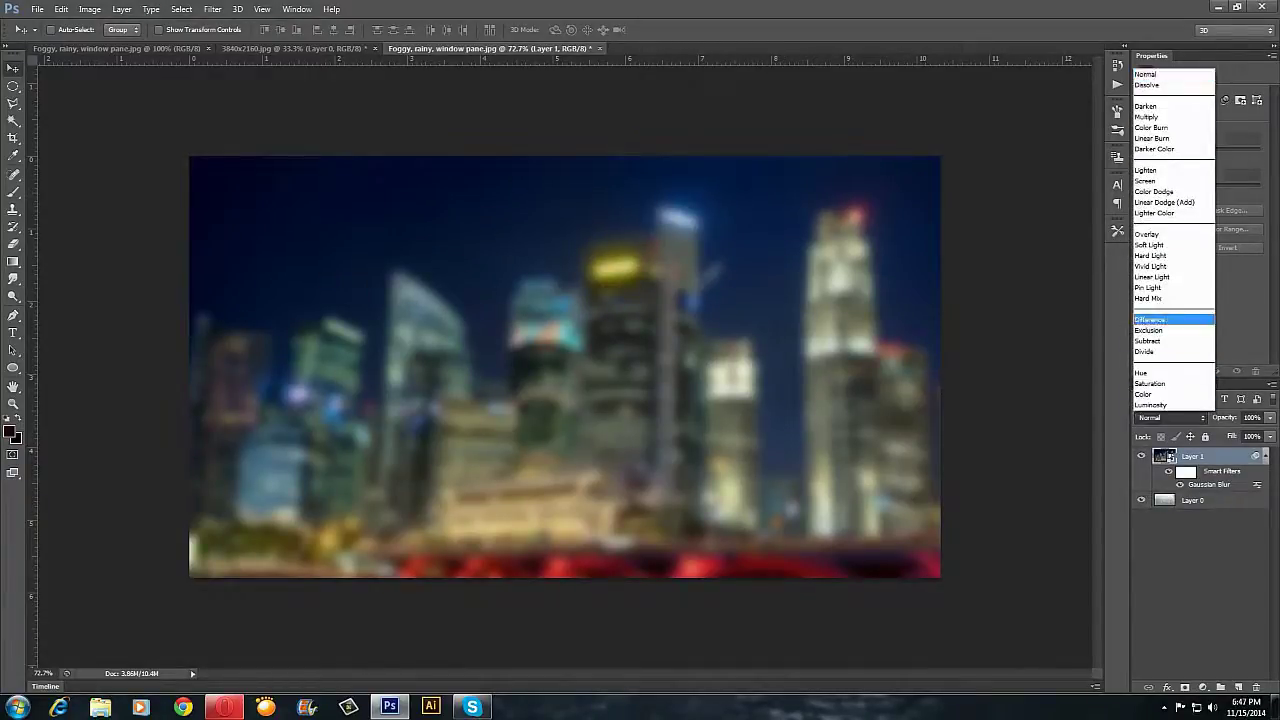
pyautogui.click(1148, 234)
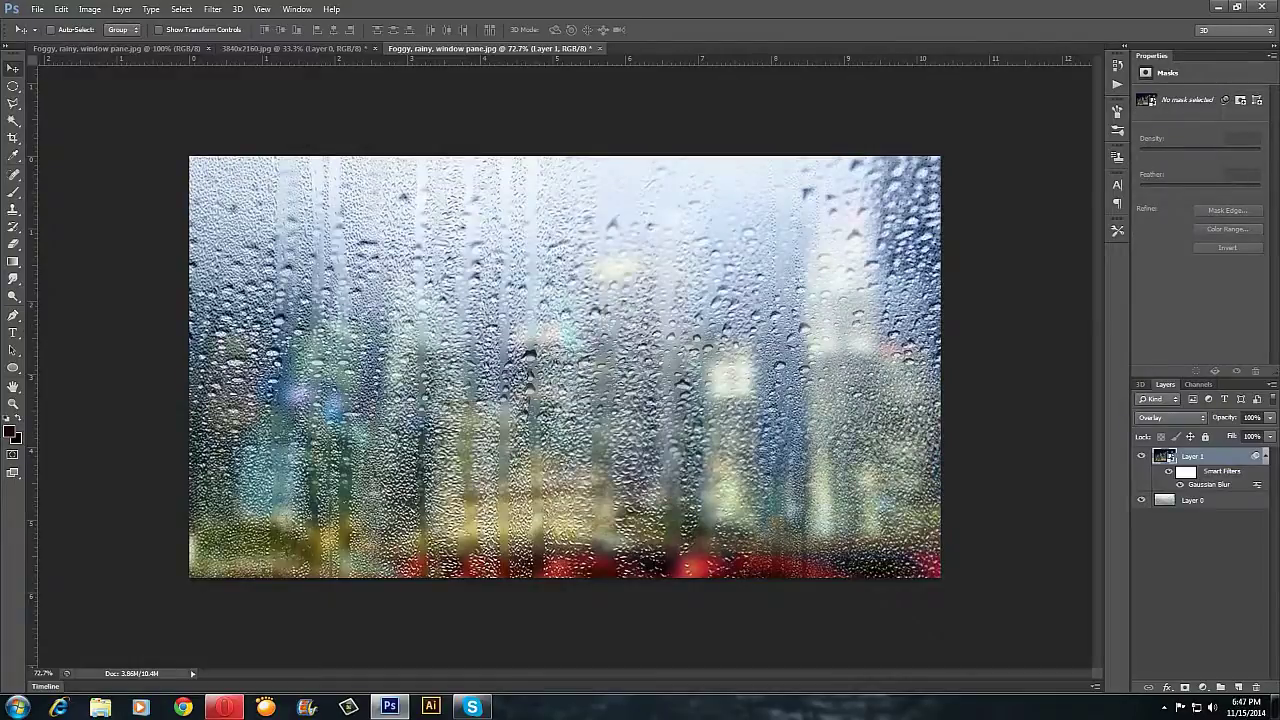
# Add the text "Shark" in black 200 pt Yellowtail and move it to the middle of the foggy window.
pyautogui.press('t')
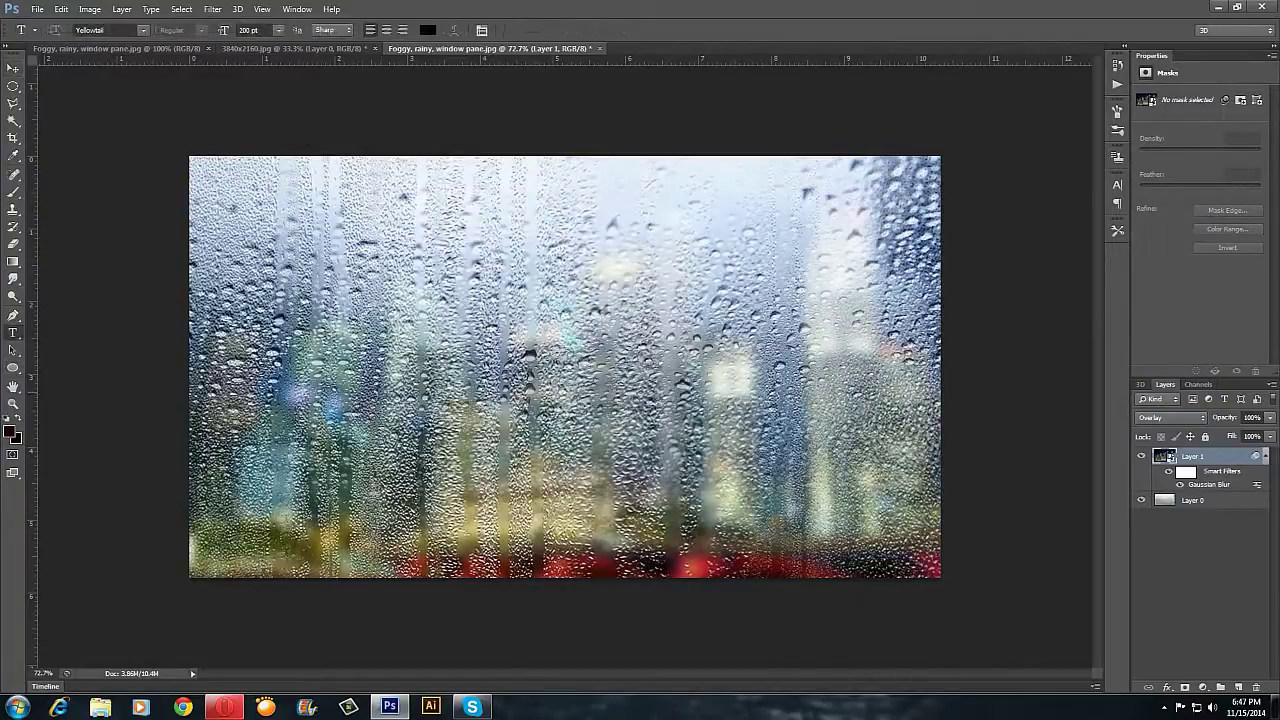
pyautogui.click(396, 345)
pyautogui.write('R')
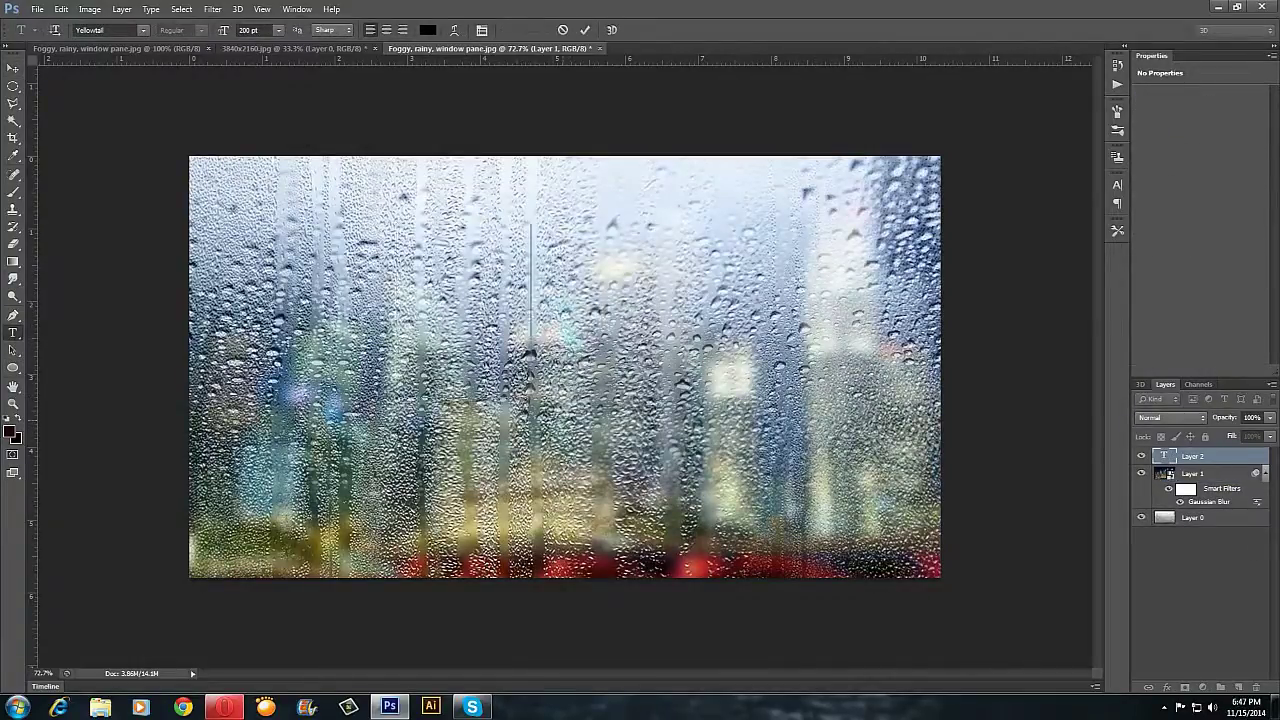
pyautogui.write('Shar')
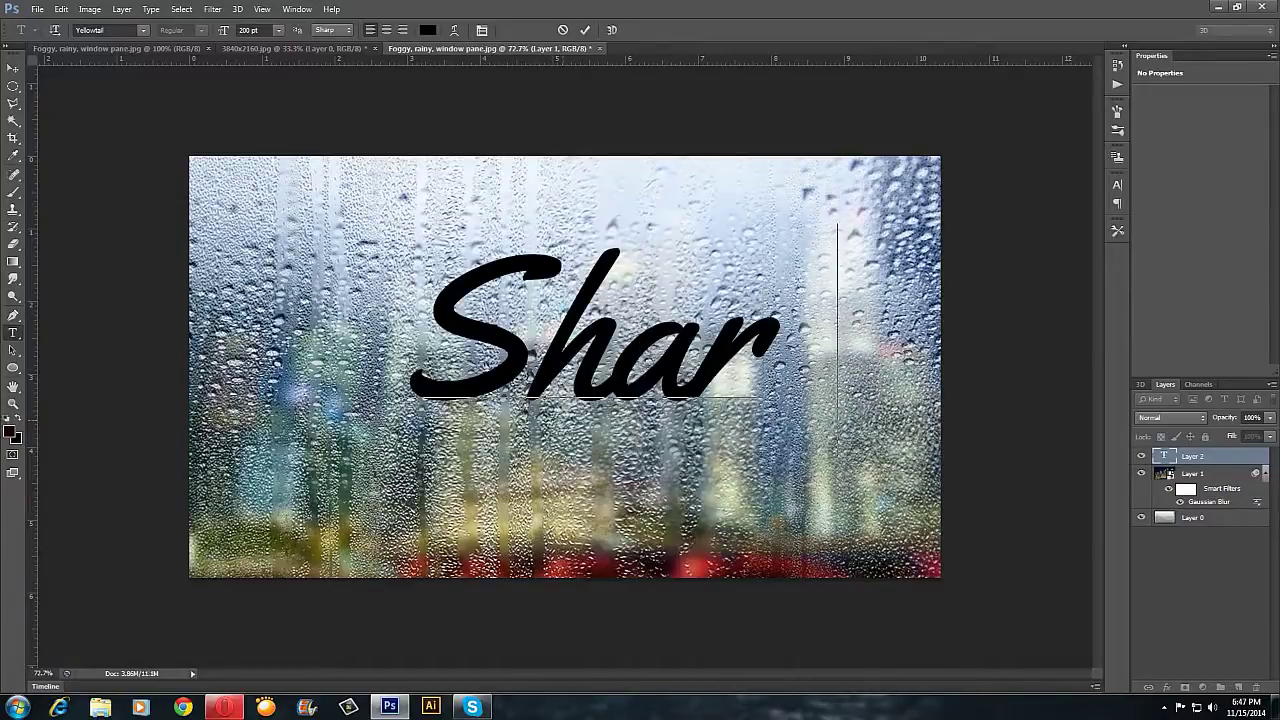
pyautogui.write('k')
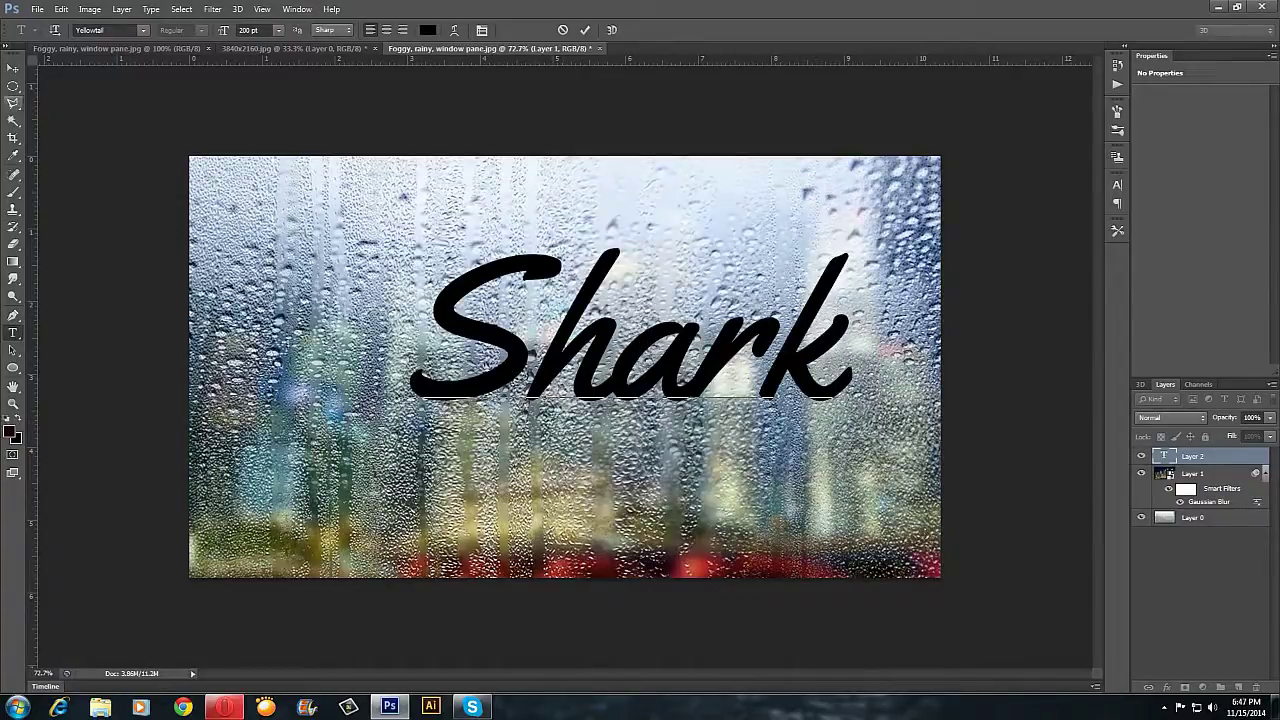
pyautogui.click(13, 67)
pyautogui.moveTo(527, 311); pyautogui.dragTo(442, 358)
# Free Transform the Shark text to about 104.7% size, rotate it about -3.25 degrees, and center it on the glass.
pyautogui.rightClick(466, 346)
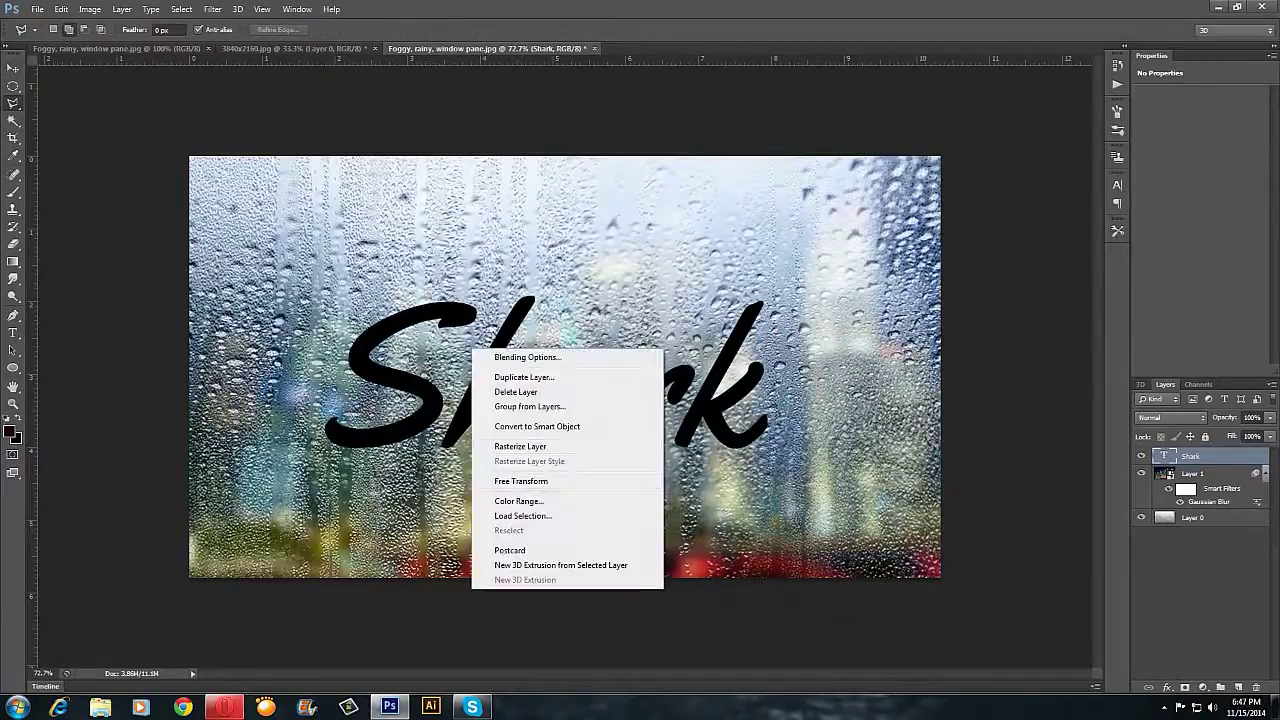
pyautogui.click(510, 481)
pyautogui.moveTo(312, 505); pyautogui.dragTo(291, 516)
pyautogui.moveTo(823, 282); pyautogui.dragTo(814, 259)
pyautogui.moveTo(675, 360); pyautogui.dragTo(686, 351)
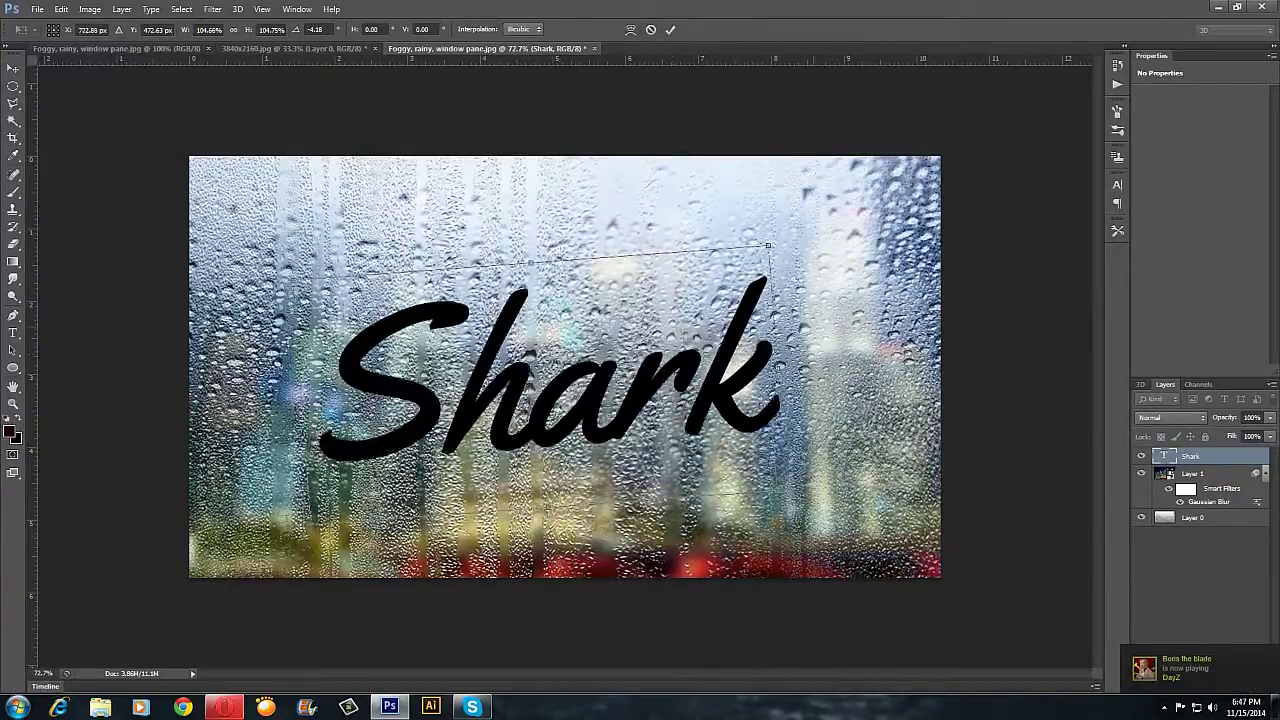
pyautogui.moveTo(813, 246); pyautogui.dragTo(815, 251)
pyautogui.press('v')
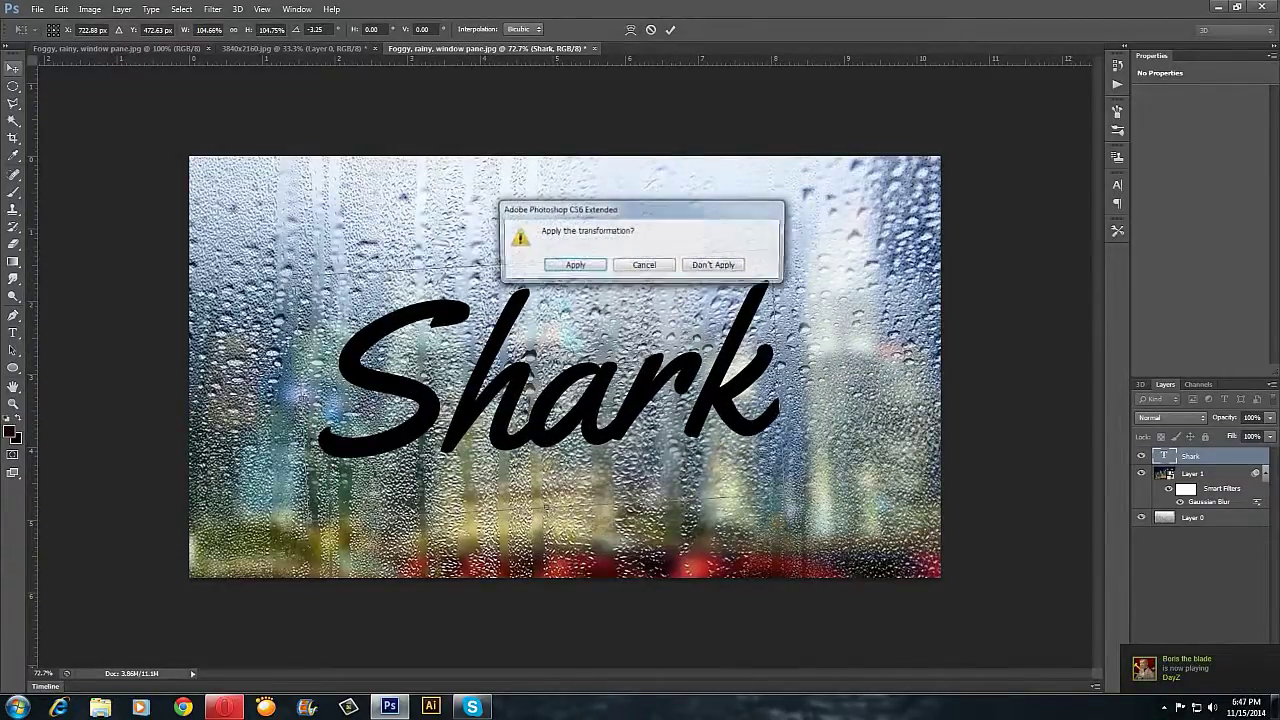
pyautogui.press('Return')
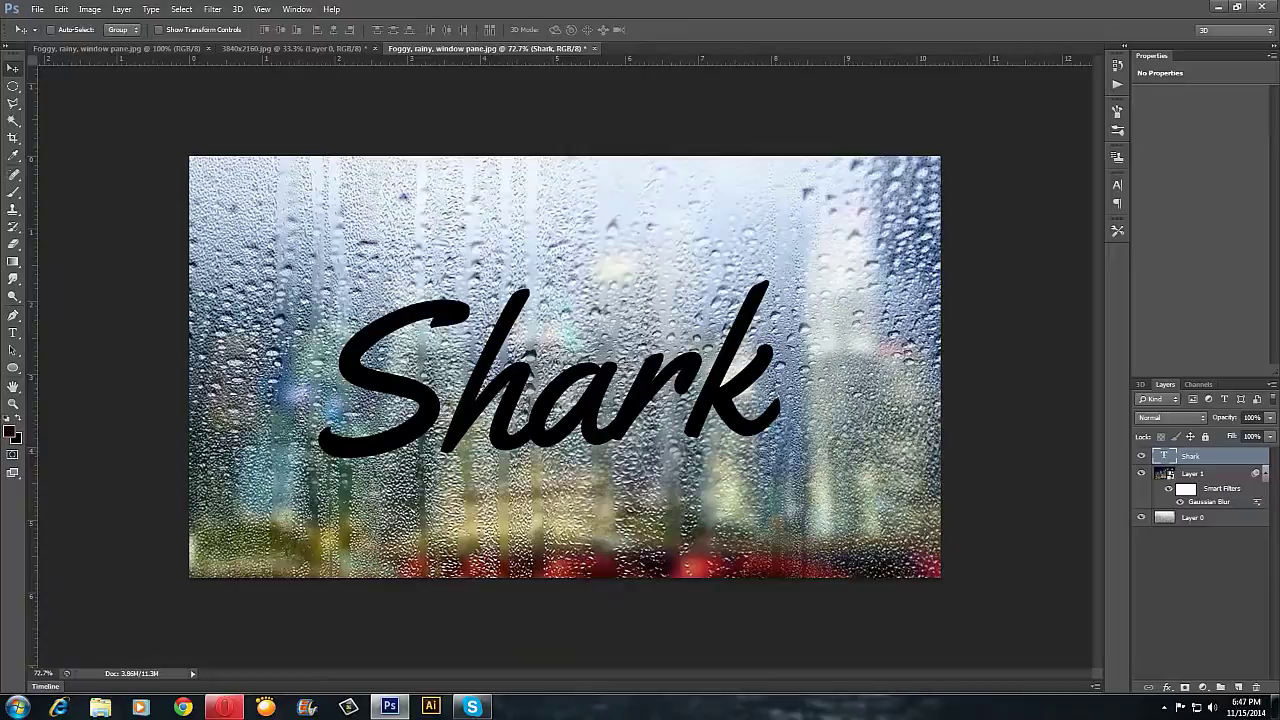
# Rasterize the Shark text and use Liquify with a size 52 brush to pull small drips down from the letters' lower edges.
pyautogui.click(213, 9)
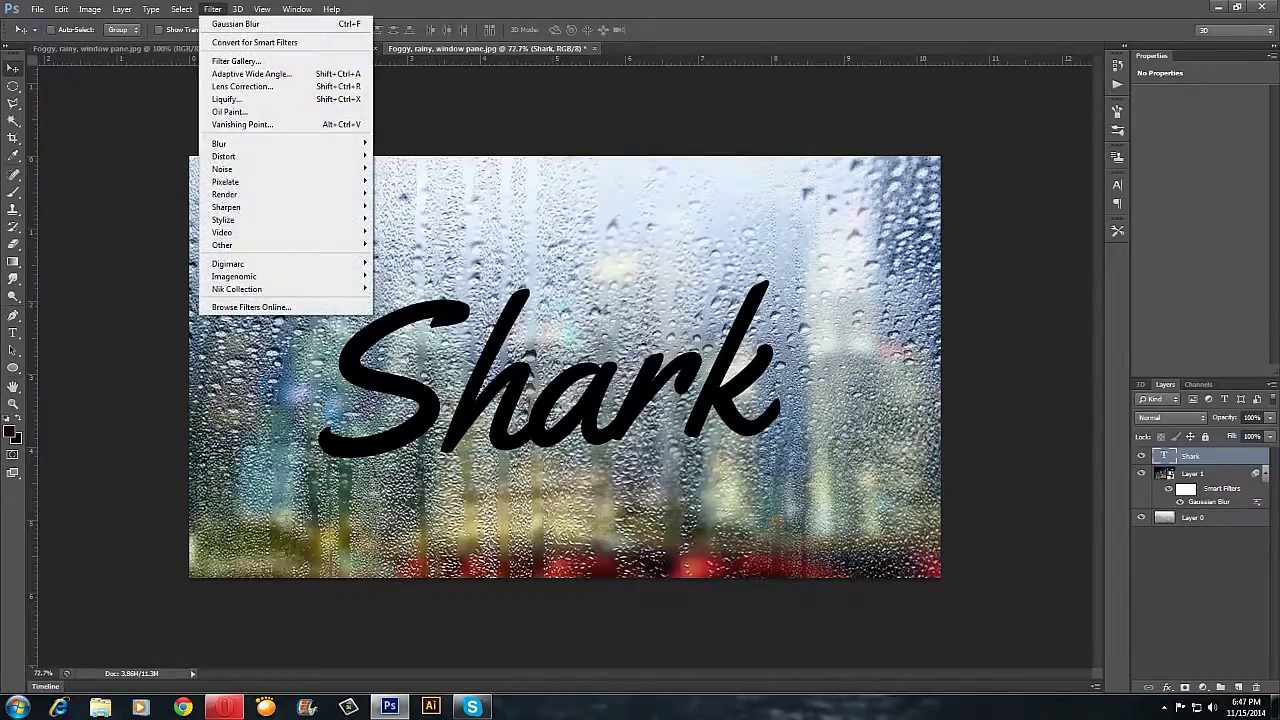
pyautogui.press('Return')
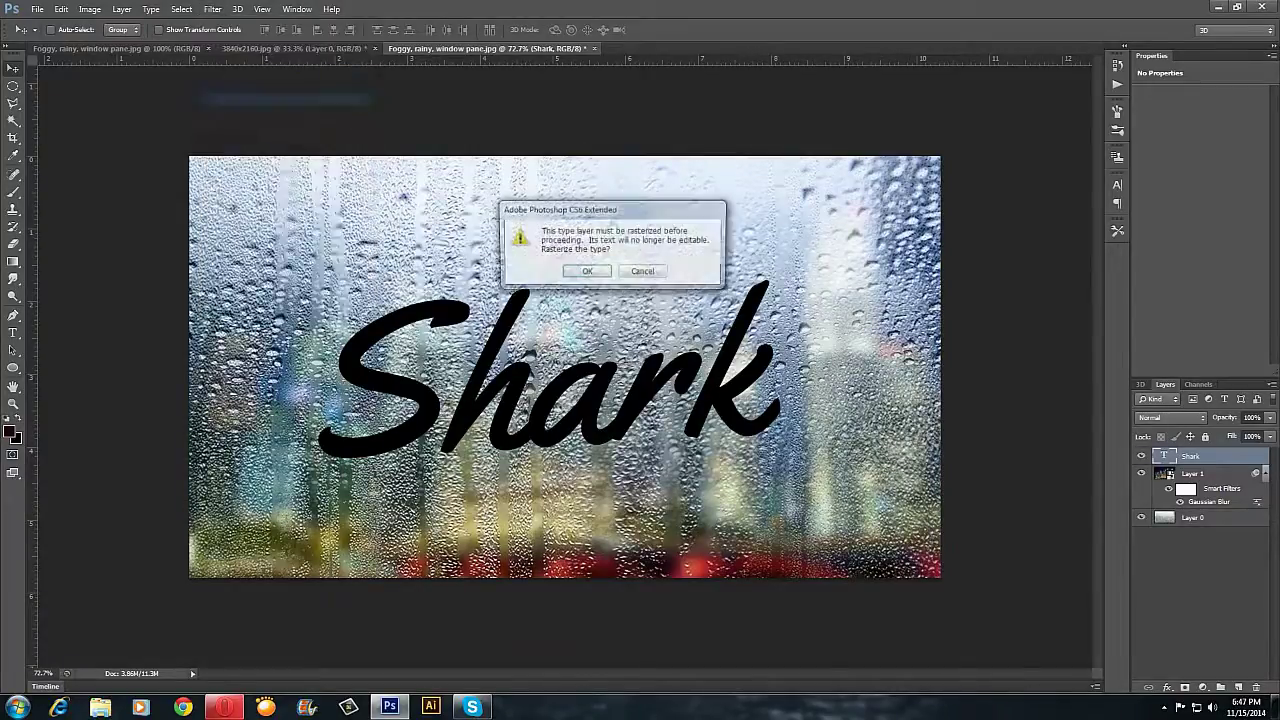
pyautogui.press('Escape')
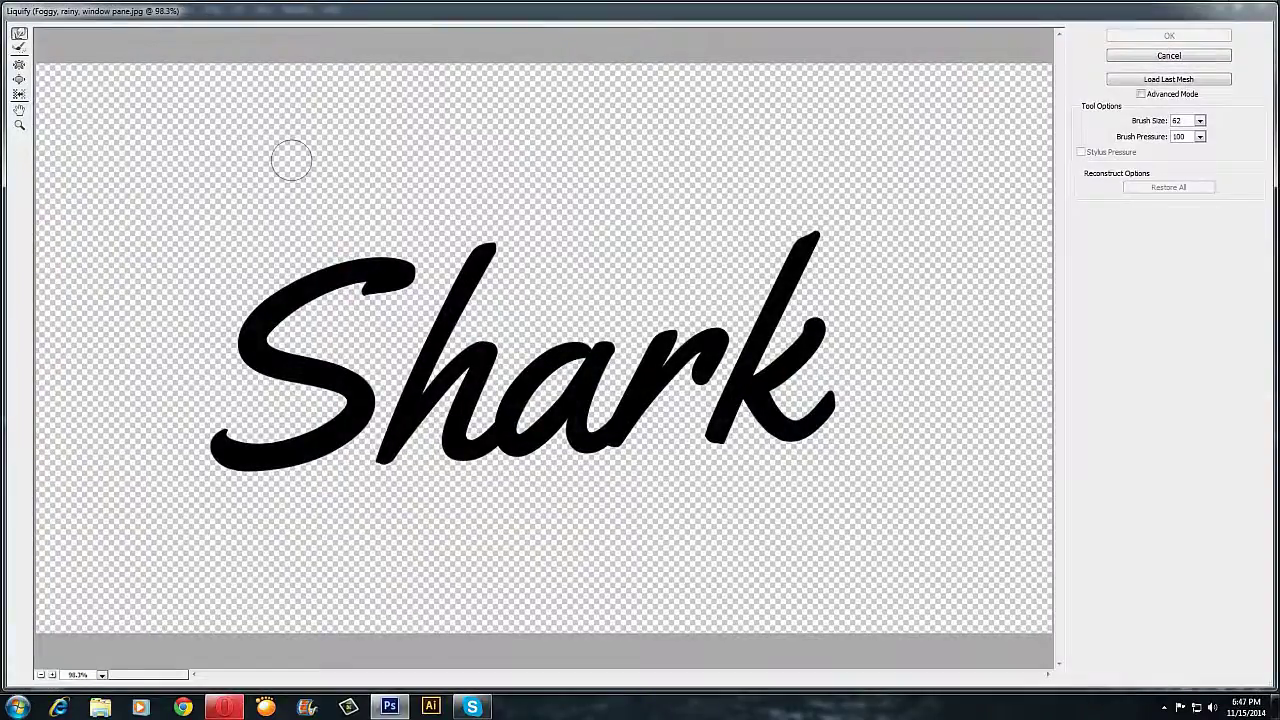
pyautogui.click(1200, 121)
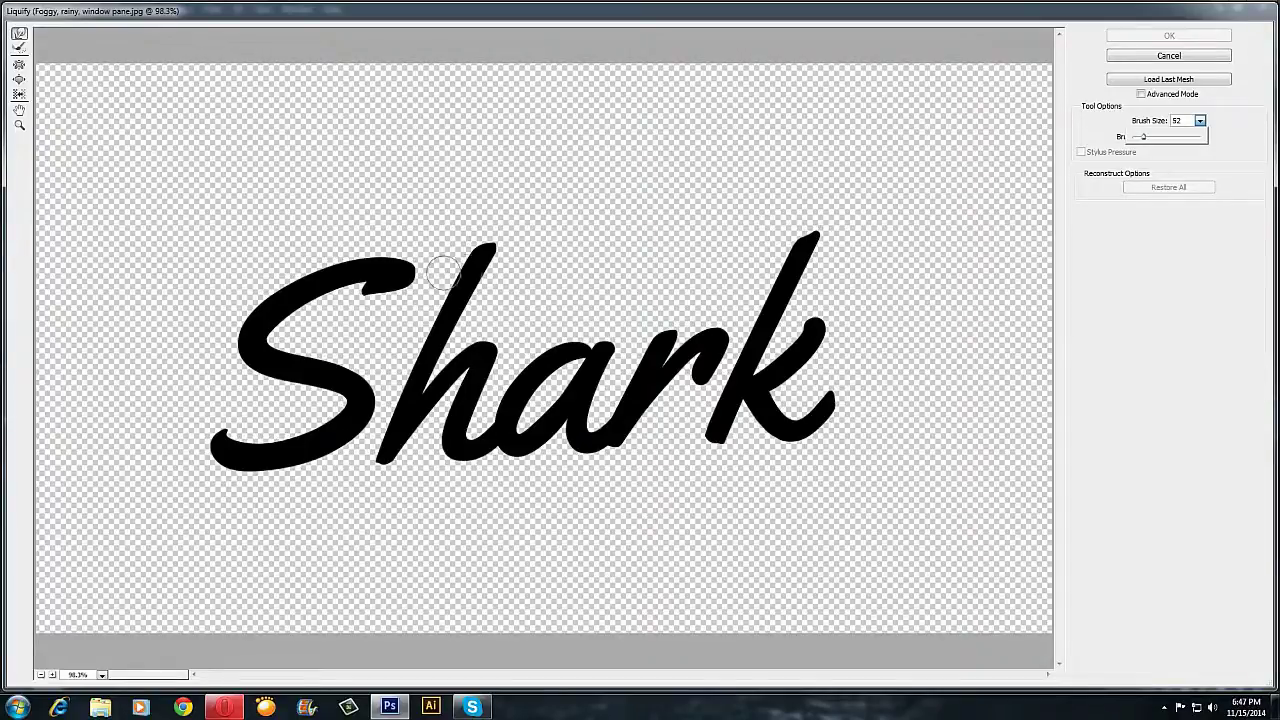
pyautogui.click(380, 289)
pyautogui.moveTo(380, 288); pyautogui.dragTo(371, 320)
pyautogui.moveTo(266, 466); pyautogui.dragTo(275, 507)
pyautogui.moveTo(488, 452); pyautogui.dragTo(474, 474)
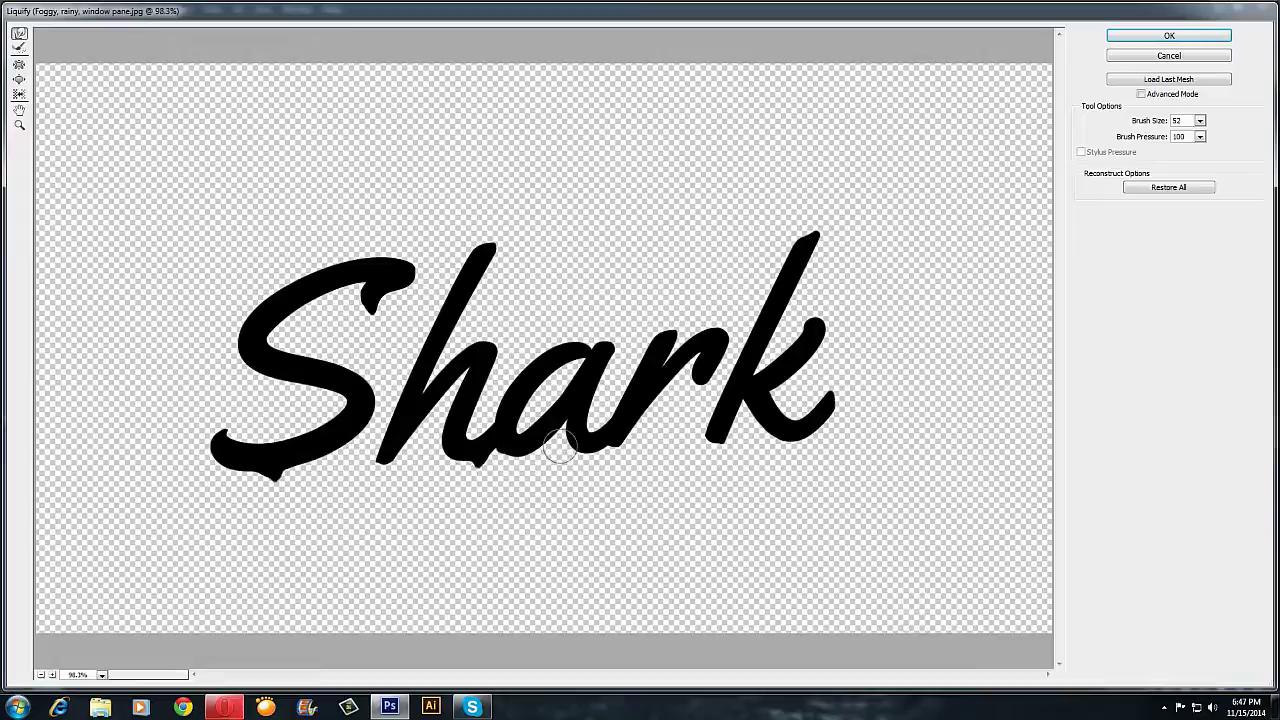
pyautogui.moveTo(559, 446); pyautogui.dragTo(542, 466)
pyautogui.moveTo(732, 424)
pyautogui.mouseDown()
pyautogui.moveTo(728, 452)
pyautogui.moveTo(799, 453)
pyautogui.mouseUp()
pyautogui.moveTo(543, 369); pyautogui.dragTo(545, 391)
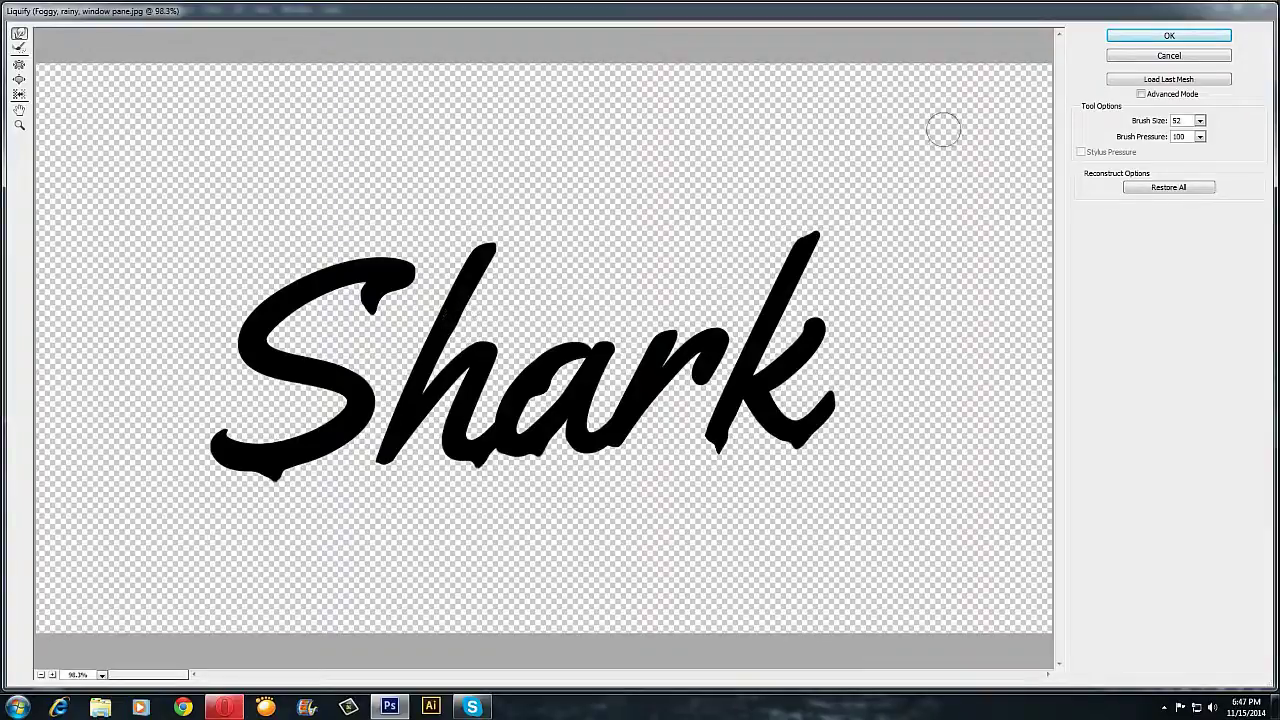
pyautogui.click(1169, 35)
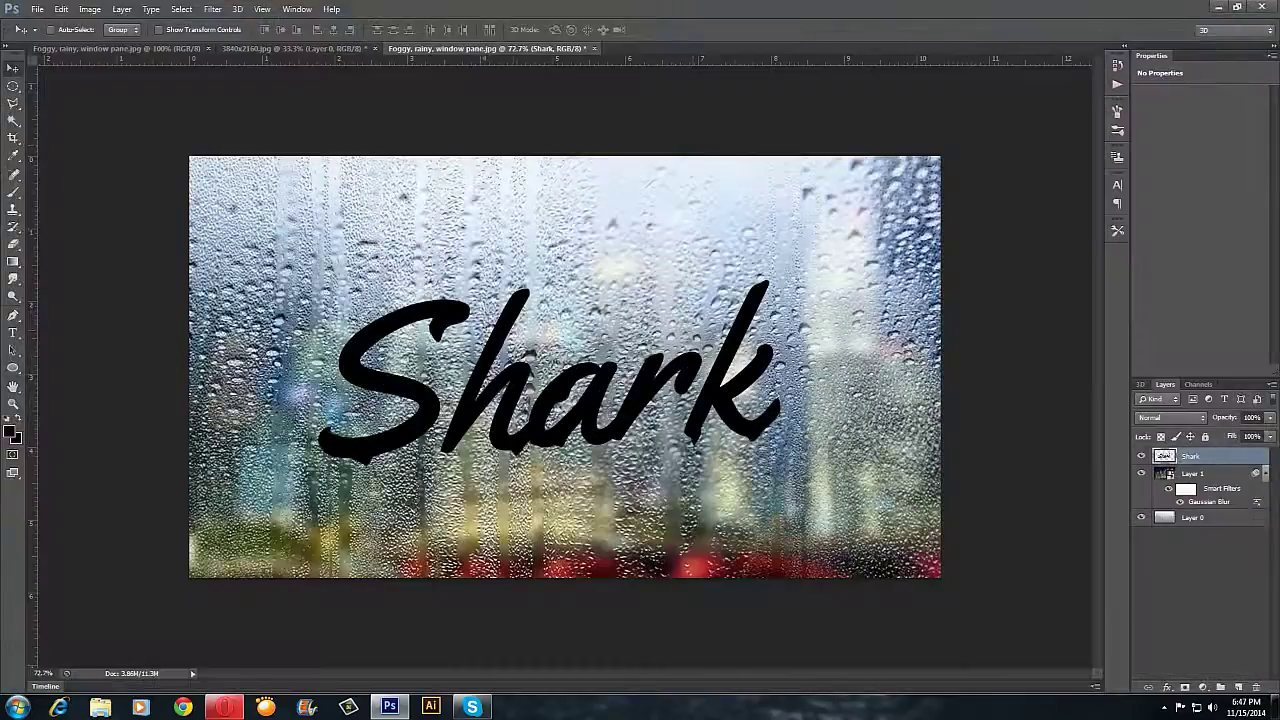
# Set the Shark layer's blend mode to Overlay and duplicate the layer.
pyautogui.click(1170, 417)
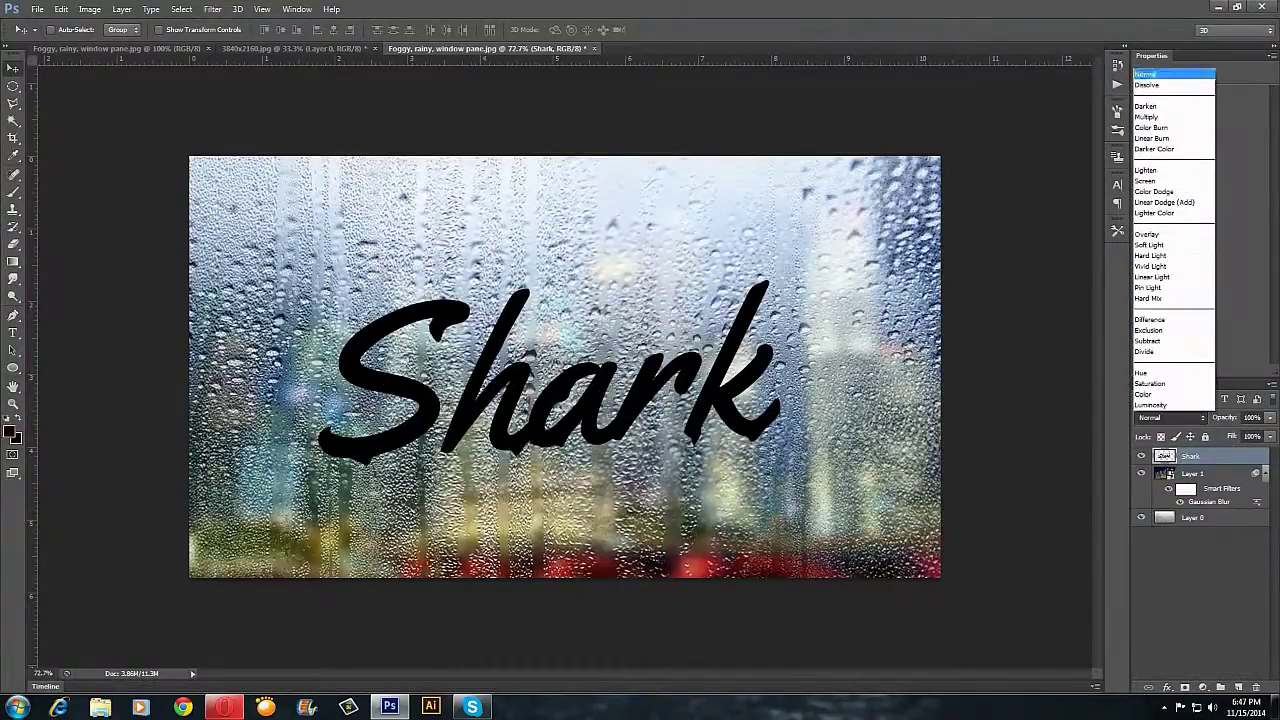
pyautogui.click(1170, 224)
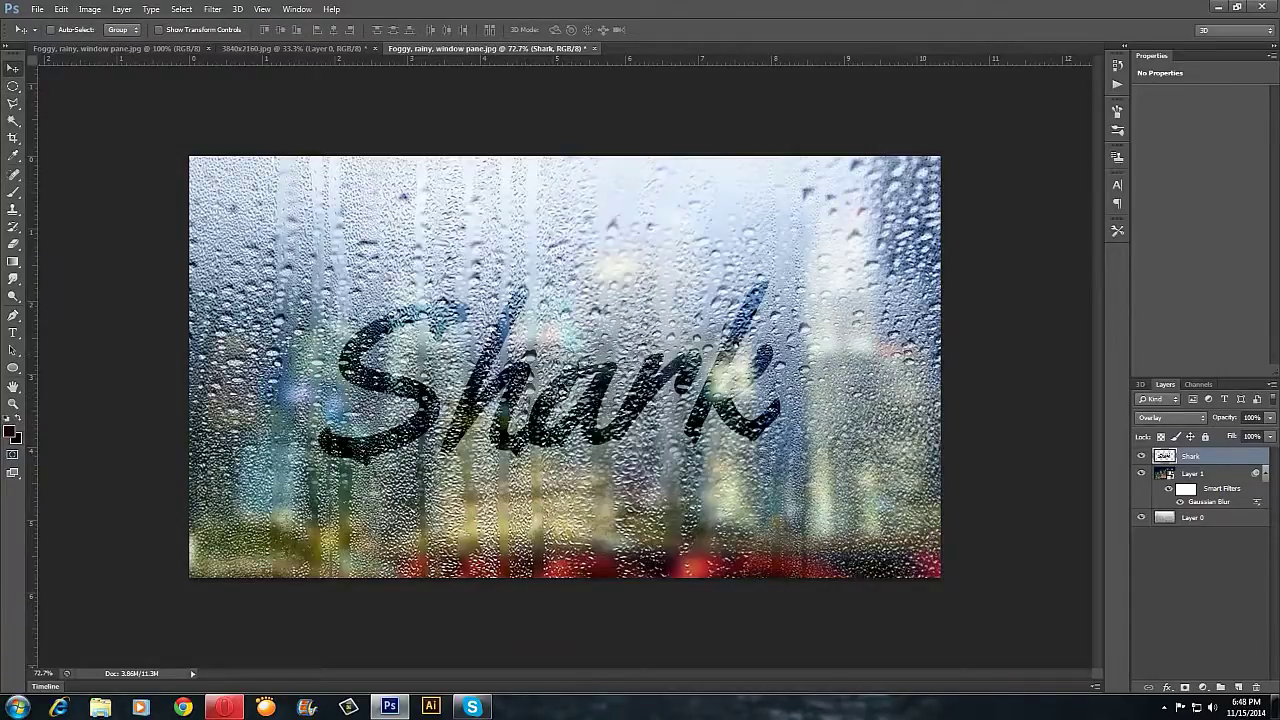
pyautogui.moveTo(1210, 456); pyautogui.dragTo(1238, 687)
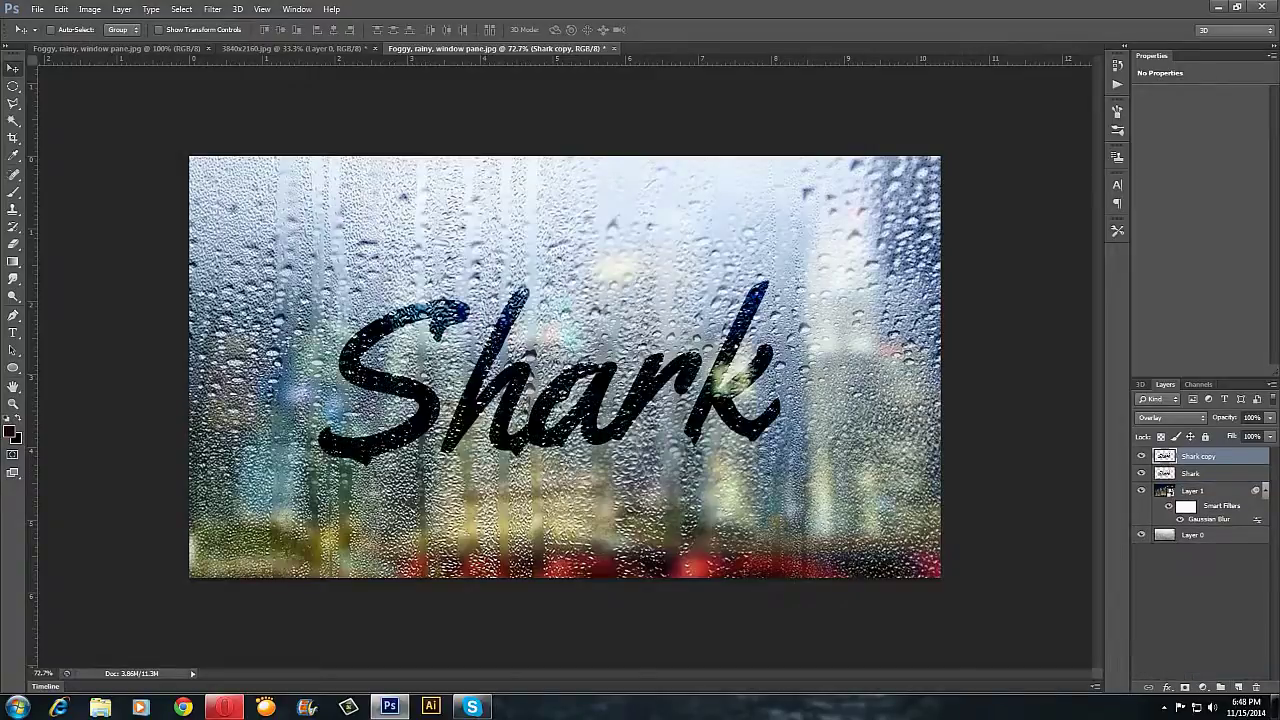
# Add a layer mask to the Shark copy layer and switch to the Brush tool.
pyautogui.rightClick(1200, 456)
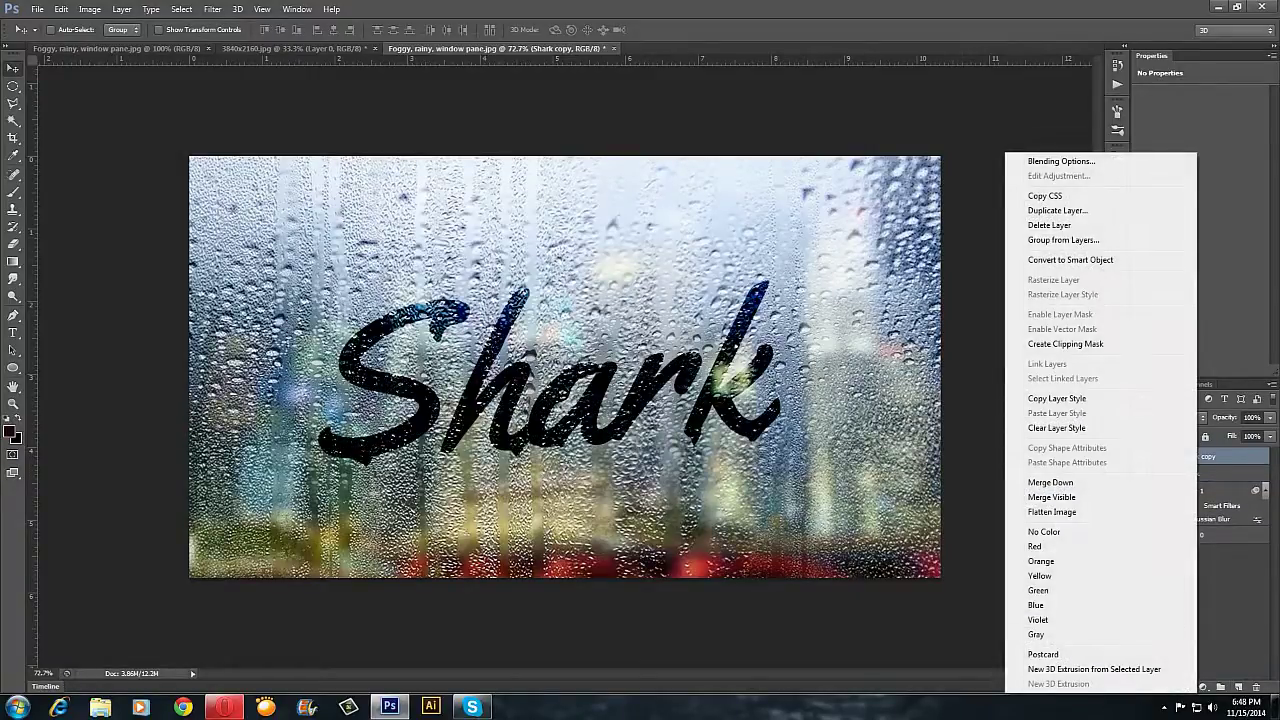
pyautogui.click(1238, 687)
pyautogui.click(1185, 688)
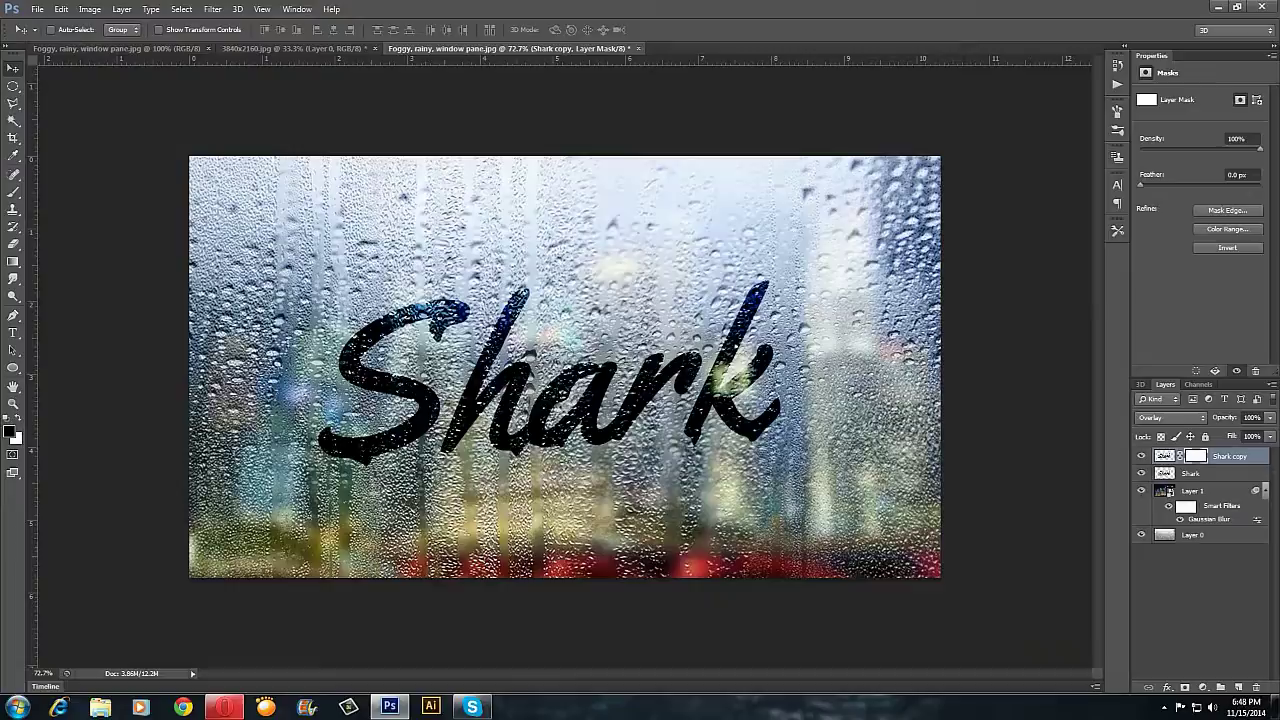
pyautogui.click(13, 190)
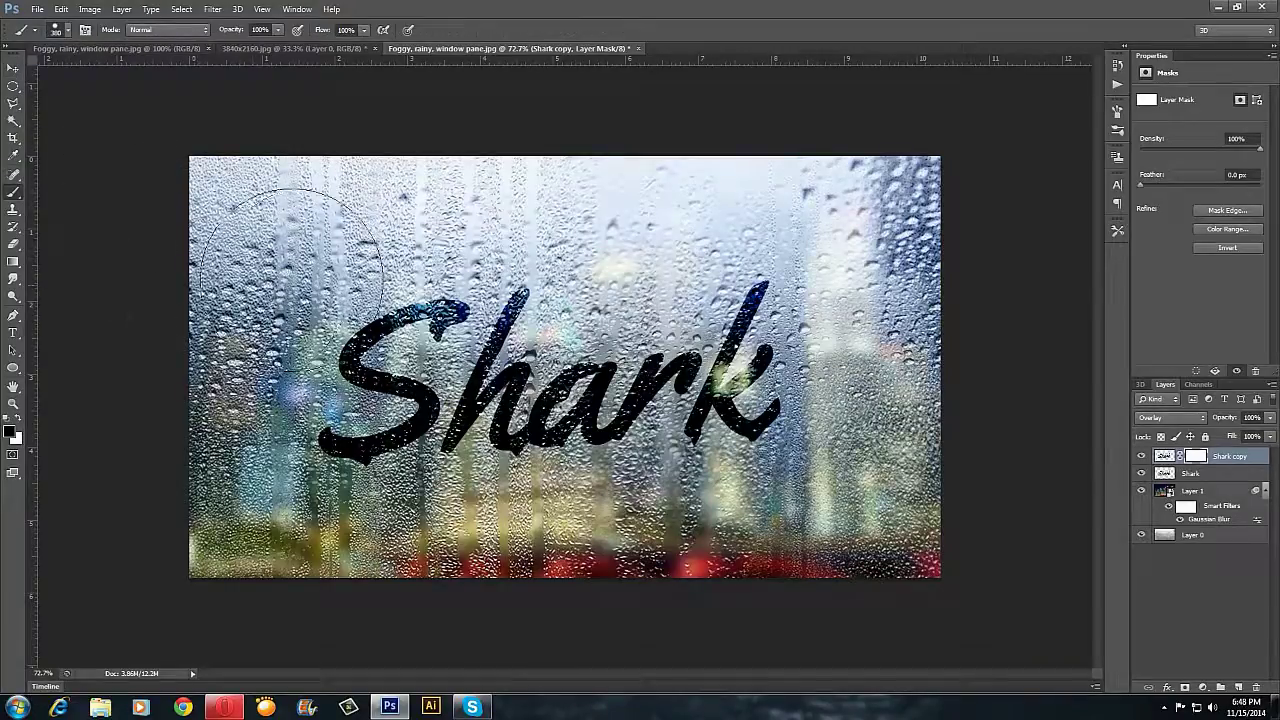
pyautogui.moveTo(377, 234)
pyautogui.mouseDown()
pyautogui.moveTo(680, 264)
pyautogui.moveTo(827, 282)
pyautogui.moveTo(493, 278)
pyautogui.moveTo(348, 311)
pyautogui.moveTo(545, 323)
pyautogui.moveTo(658, 381)
pyautogui.moveTo(605, 290)
pyautogui.mouseUp()
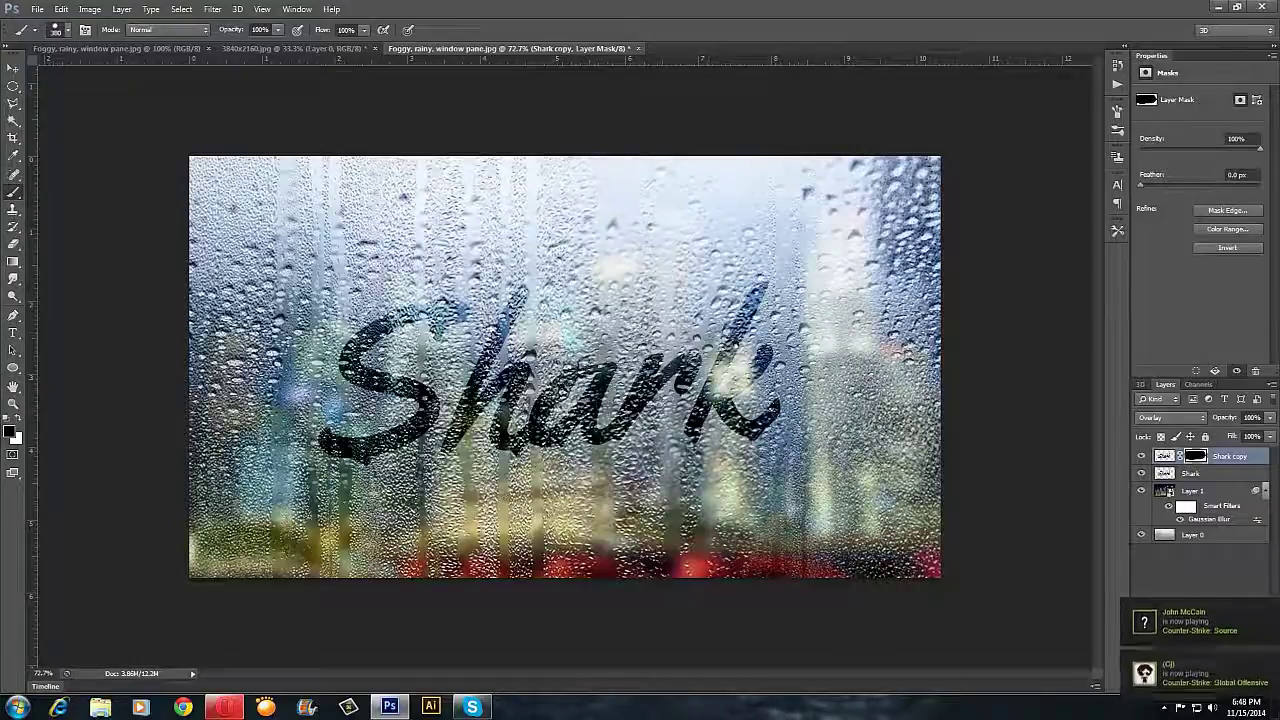
pyautogui.click(61, 9)
pyautogui.click(85, 50)
# Paint black on the Shark copy mask across the lower part of the lettering and set the layer's opacity to 46%.
pyautogui.moveTo(288, 425)
pyautogui.mouseDown()
pyautogui.moveTo(617, 472)
pyautogui.moveTo(757, 447)
pyautogui.moveTo(811, 440)
pyautogui.mouseUp()
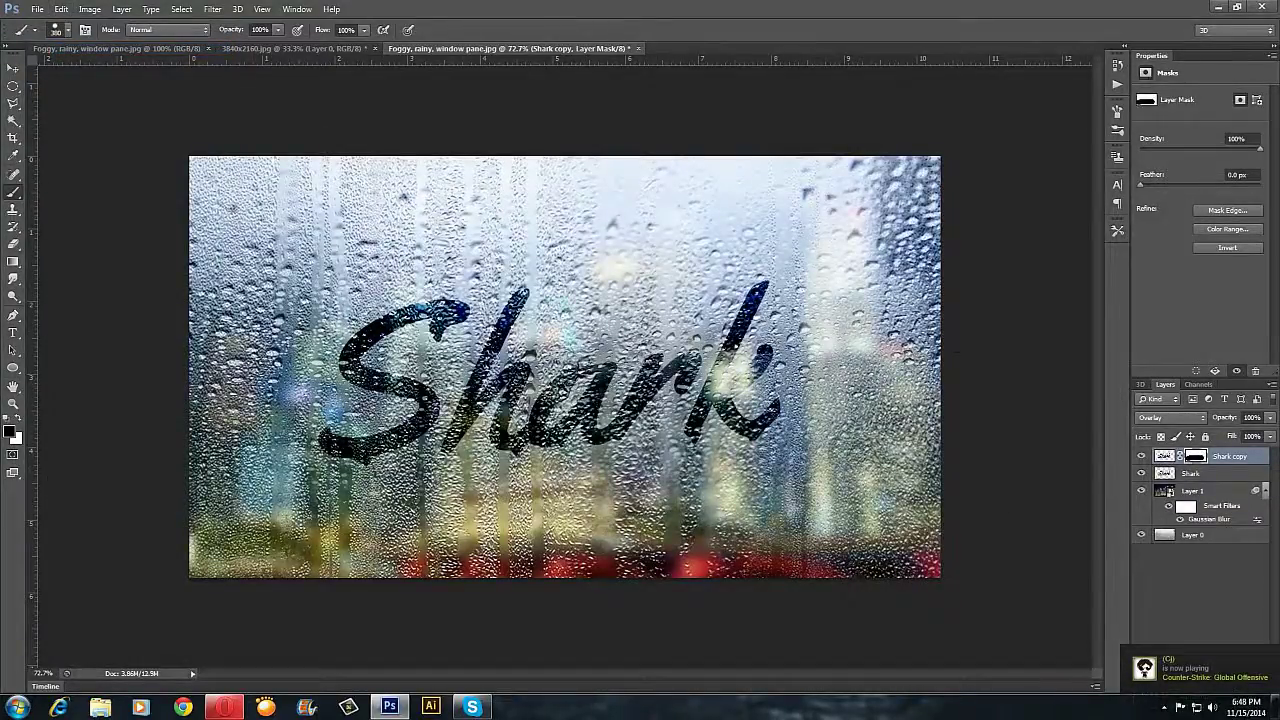
pyautogui.click(1270, 418)
pyautogui.moveTo(1243, 433); pyautogui.dragTo(1233, 433)
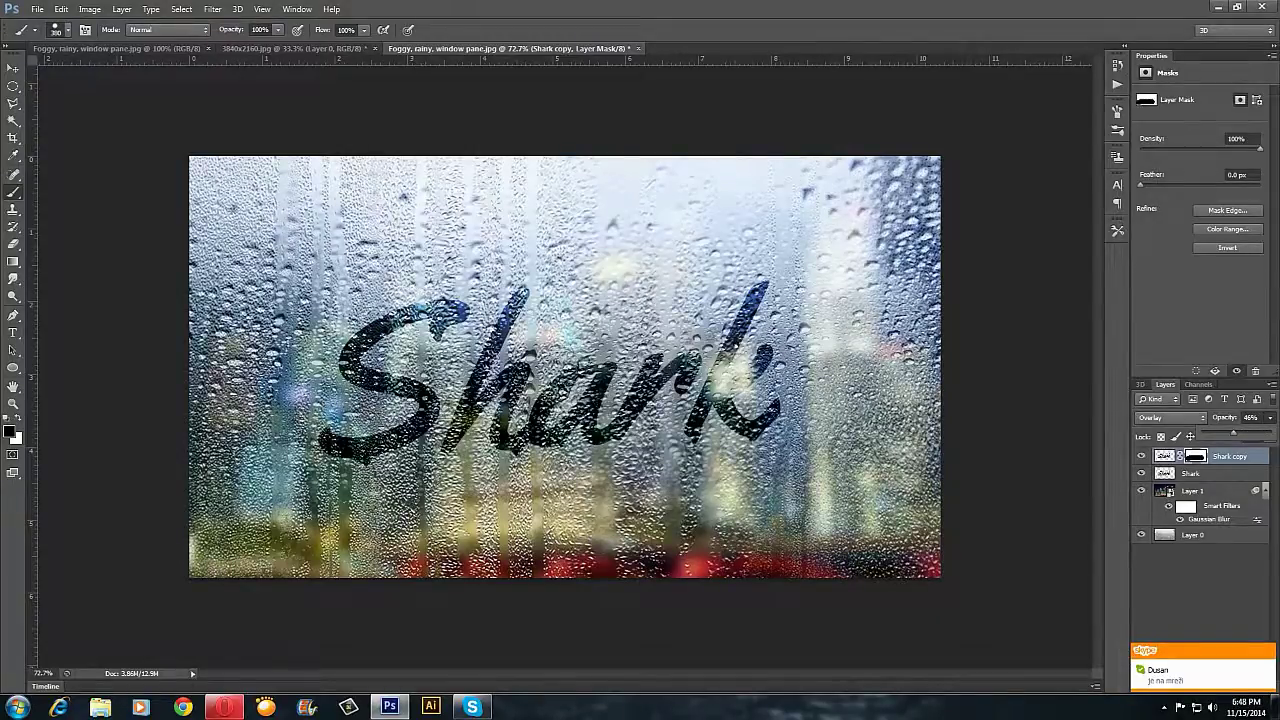
pyautogui.press('v')
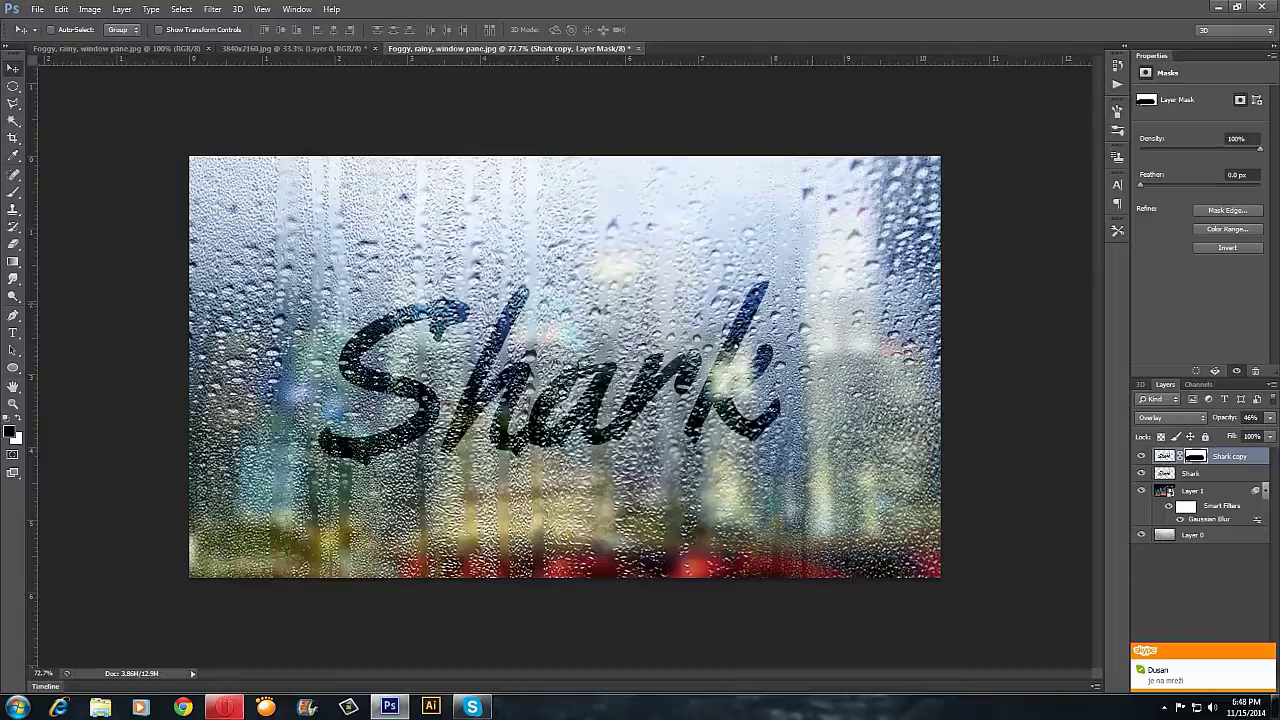